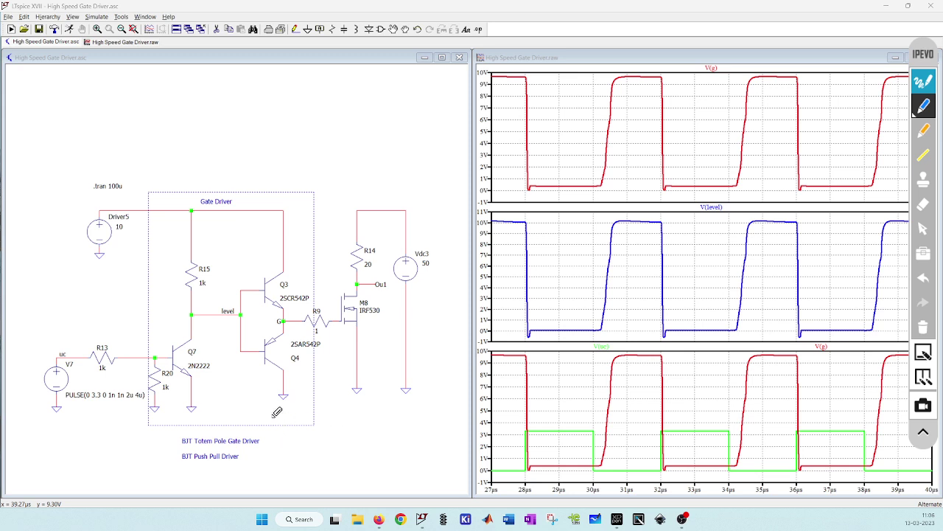
# - Underline the two driver titles and V7's pulse definition in blue ink, and write "250kHz" below the source
pyautogui.moveTo(176, 467); pyautogui.dragTo(252, 469)
pyautogui.moveTo(191, 446); pyautogui.dragTo(265, 445)
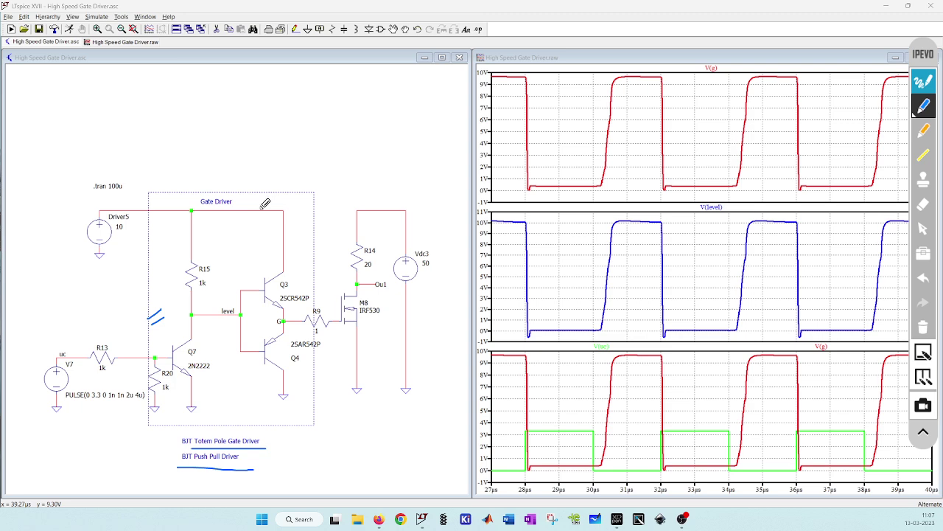
pyautogui.moveTo(66, 404); pyautogui.dragTo(138, 403)
pyautogui.moveTo(50, 442)
pyautogui.mouseDown()
pyautogui.moveTo(60, 464)
pyautogui.moveTo(89, 436)
pyautogui.moveTo(129, 442)
pyautogui.moveTo(109, 457)
pyautogui.mouseUp()
pyautogui.click(120, 435)
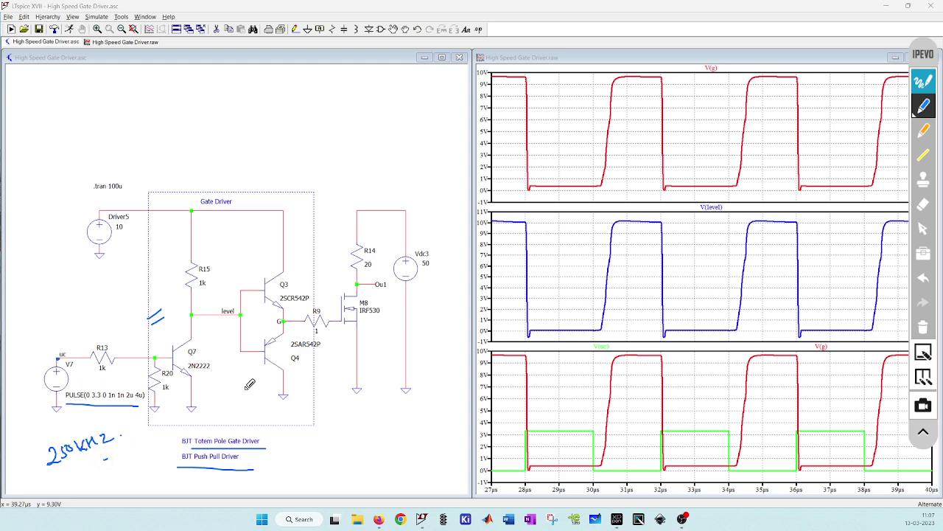
# - Mark the three waveform plots and the matching G and uc nodes on the schematic in blue ink
pyautogui.moveTo(495, 402); pyautogui.dragTo(501, 404)
pyautogui.moveTo(535, 431); pyautogui.dragTo(566, 432)
pyautogui.moveTo(546, 270); pyautogui.dragTo(553, 266)
pyautogui.moveTo(547, 273); pyautogui.dragTo(554, 271)
pyautogui.moveTo(546, 137); pyautogui.dragTo(553, 133)
pyautogui.moveTo(547, 146); pyautogui.dragTo(554, 142)
pyautogui.click(549, 134)
pyautogui.moveTo(284, 320); pyautogui.dragTo(298, 309)
pyautogui.moveTo(57, 351); pyautogui.dragTo(59, 359)
pyautogui.moveTo(530, 395); pyautogui.dragTo(546, 390)
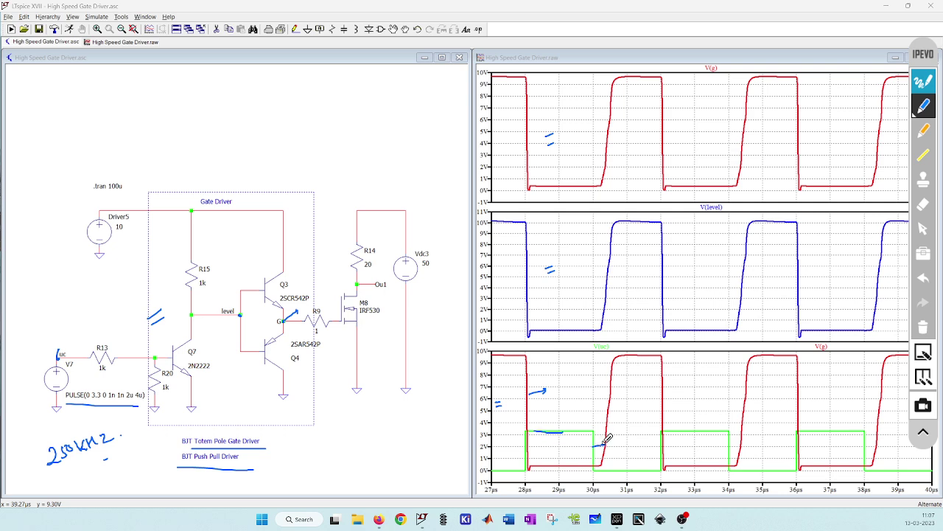
# - Mark the V(g) edges and switching delay in ink, and sketch a slower-rising pulse over the bottom plot
pyautogui.moveTo(598, 442); pyautogui.dragTo(600, 469)
pyautogui.moveTo(616, 371)
pyautogui.mouseDown()
pyautogui.moveTo(613, 360)
pyautogui.moveTo(659, 361)
pyautogui.mouseUp()
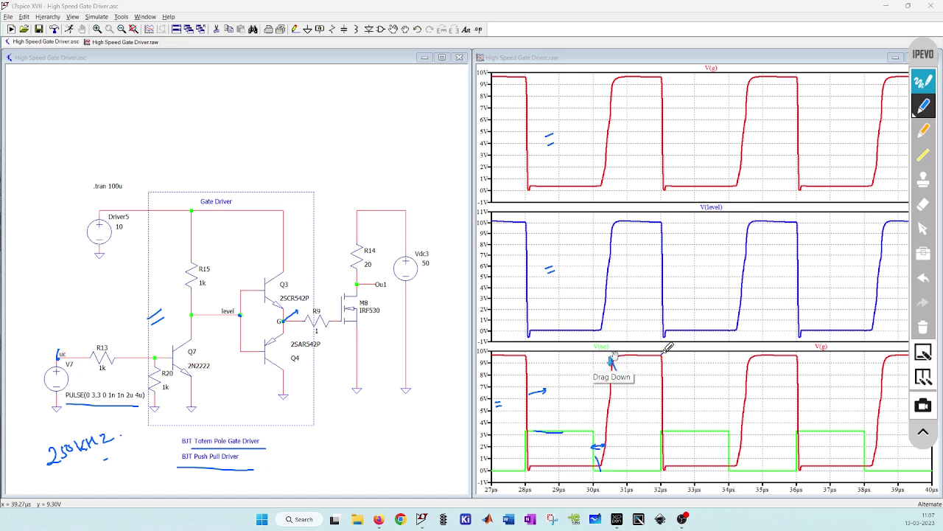
pyautogui.moveTo(670, 457); pyautogui.dragTo(663, 471)
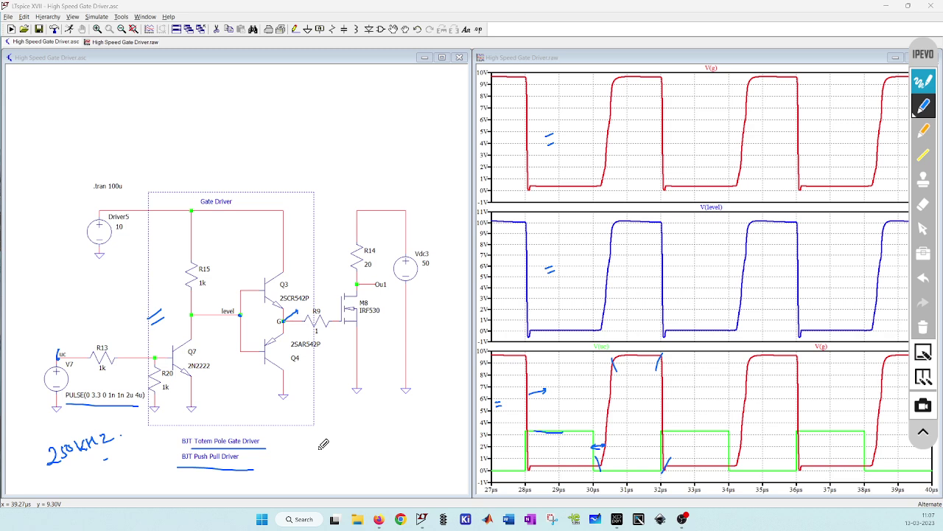
pyautogui.moveTo(608, 136); pyautogui.dragTo(603, 120)
pyautogui.moveTo(664, 123); pyautogui.dragTo(674, 129)
pyautogui.moveTo(286, 319); pyautogui.dragTo(280, 323)
pyautogui.moveTo(597, 460)
pyautogui.mouseDown()
pyautogui.moveTo(616, 457)
pyautogui.moveTo(635, 368)
pyautogui.moveTo(657, 350)
pyautogui.moveTo(659, 385)
pyautogui.mouseUp()
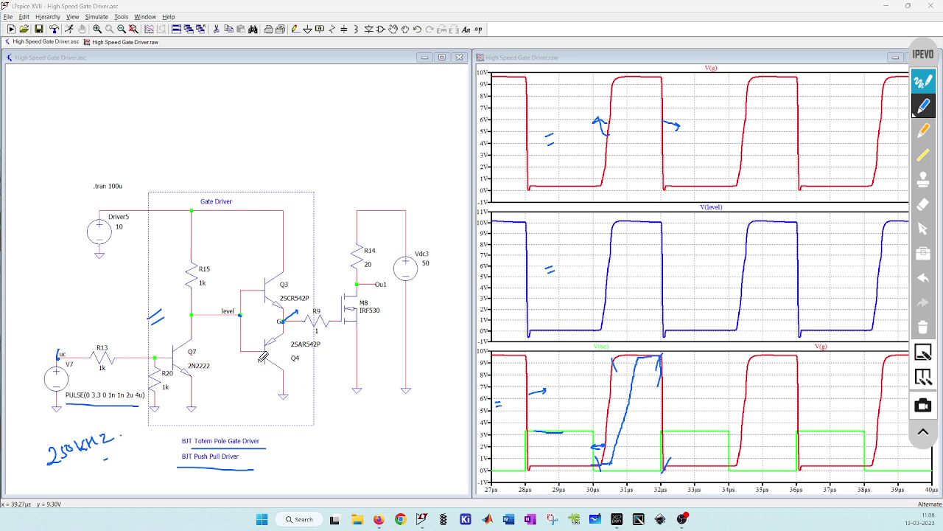
# - Mark the V(level) plot and trace the level node's paths through R15 and Q7, labelled "0-10" and "10-0"
pyautogui.moveTo(560, 280); pyautogui.dragTo(566, 277)
pyautogui.moveTo(563, 283); pyautogui.dragTo(569, 278)
pyautogui.moveTo(113, 248)
pyautogui.mouseDown()
pyautogui.moveTo(152, 216)
pyautogui.moveTo(177, 241)
pyautogui.moveTo(179, 294)
pyautogui.moveTo(195, 311)
pyautogui.moveTo(220, 307)
pyautogui.moveTo(210, 314)
pyautogui.mouseUp()
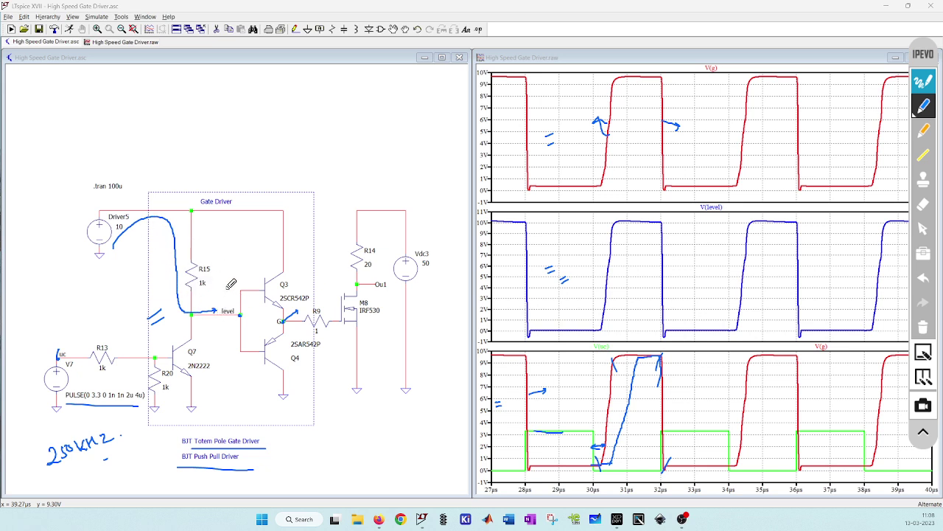
pyautogui.moveTo(224, 286); pyautogui.dragTo(231, 284)
pyautogui.moveTo(233, 274)
pyautogui.mouseDown()
pyautogui.moveTo(232, 284)
pyautogui.moveTo(238, 272)
pyautogui.mouseUp()
pyautogui.moveTo(206, 324); pyautogui.dragTo(212, 326)
pyautogui.moveTo(219, 327)
pyautogui.mouseDown()
pyautogui.moveTo(227, 326)
pyautogui.moveTo(199, 330)
pyautogui.moveTo(204, 406)
pyautogui.moveTo(208, 399)
pyautogui.mouseUp()
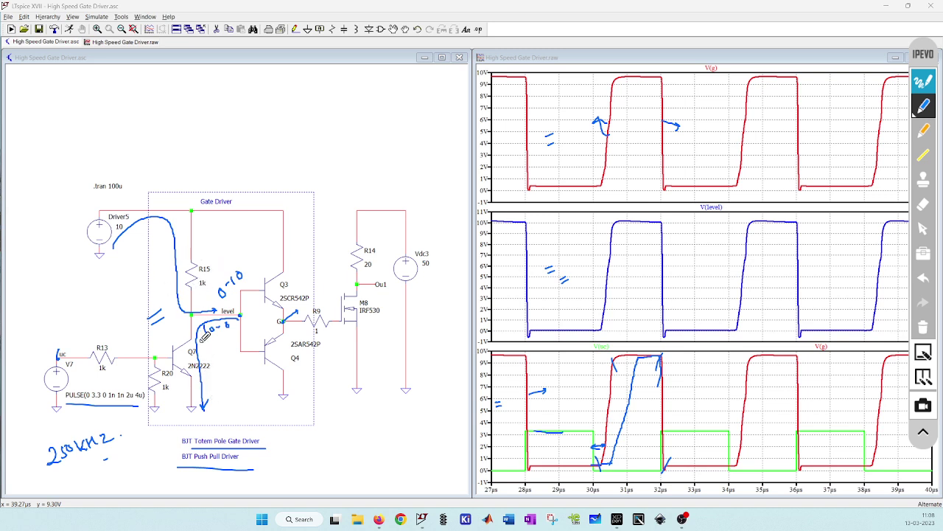
# - Mark Q7 and R15, trace the path from the level node through Q3 to G, and clear all ink
pyautogui.moveTo(183, 389); pyautogui.dragTo(190, 378)
pyautogui.moveTo(187, 392); pyautogui.dragTo(195, 381)
pyautogui.moveTo(200, 258); pyautogui.dragTo(211, 250)
pyautogui.moveTo(239, 315)
pyautogui.mouseDown()
pyautogui.moveTo(298, 286)
pyautogui.moveTo(285, 322)
pyautogui.mouseUp()
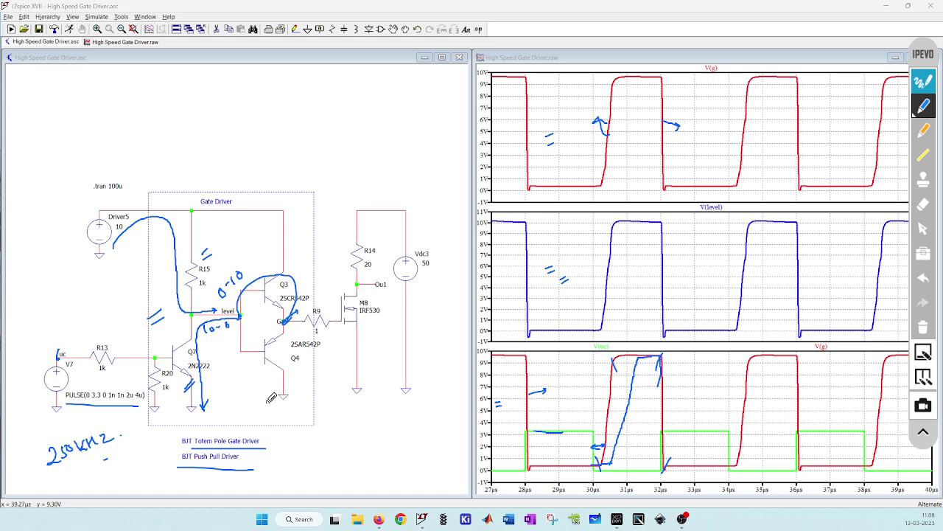
pyautogui.click(922, 326)
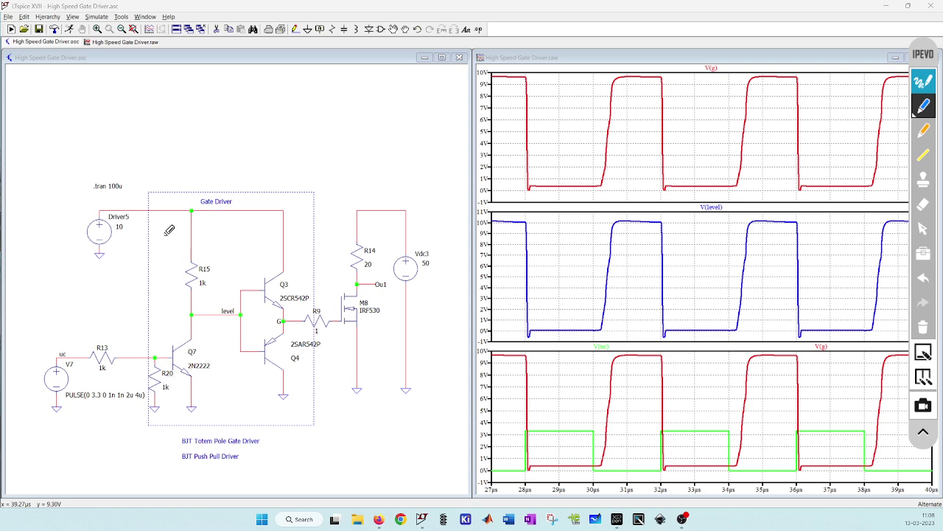
# - Sketch the R15 and Q7 current paths with pulse shapes at the level and G nodes, and clear the ink
pyautogui.moveTo(114, 236)
pyautogui.mouseDown()
pyautogui.moveTo(174, 218)
pyautogui.moveTo(194, 259)
pyautogui.moveTo(193, 299)
pyautogui.moveTo(222, 303)
pyautogui.moveTo(198, 392)
pyautogui.mouseUp()
pyautogui.moveTo(248, 313)
pyautogui.mouseDown()
pyautogui.moveTo(258, 303)
pyautogui.moveTo(289, 322)
pyautogui.moveTo(300, 302)
pyautogui.moveTo(301, 316)
pyautogui.mouseUp()
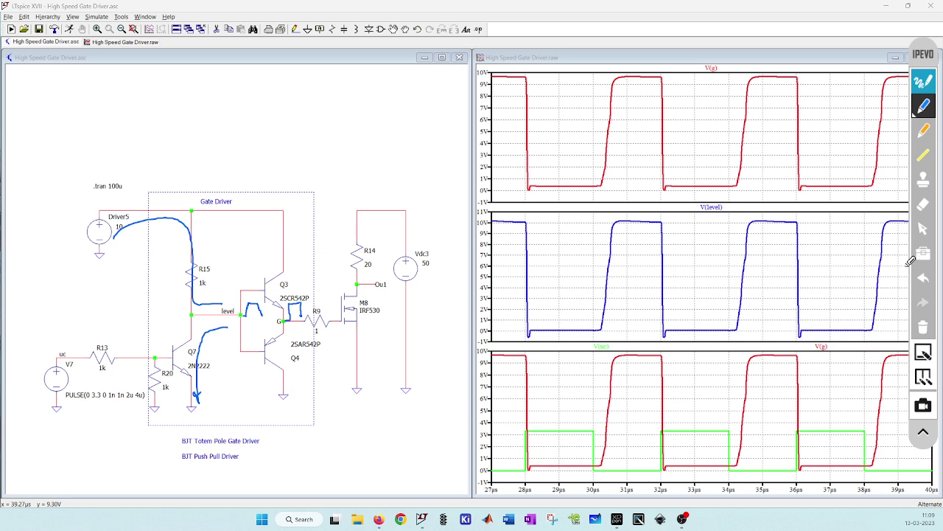
pyautogui.click(924, 326)
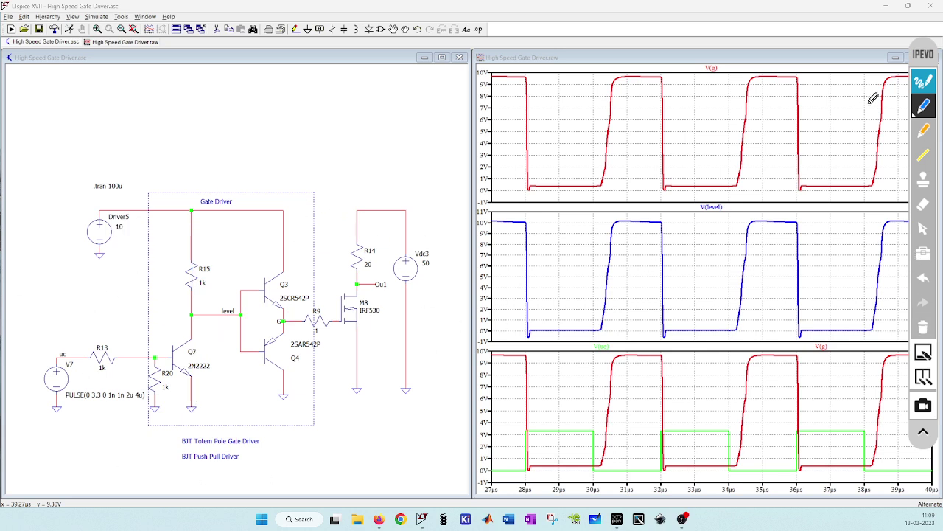
# - Bring the second gate driver circuit into view beneath the first and mark it with two short blue ink strokes
pyautogui.click(922, 82)
pyautogui.moveTo(345, 406); pyautogui.dragTo(344, 259)
pyautogui.scroll(-3, 307, 173)
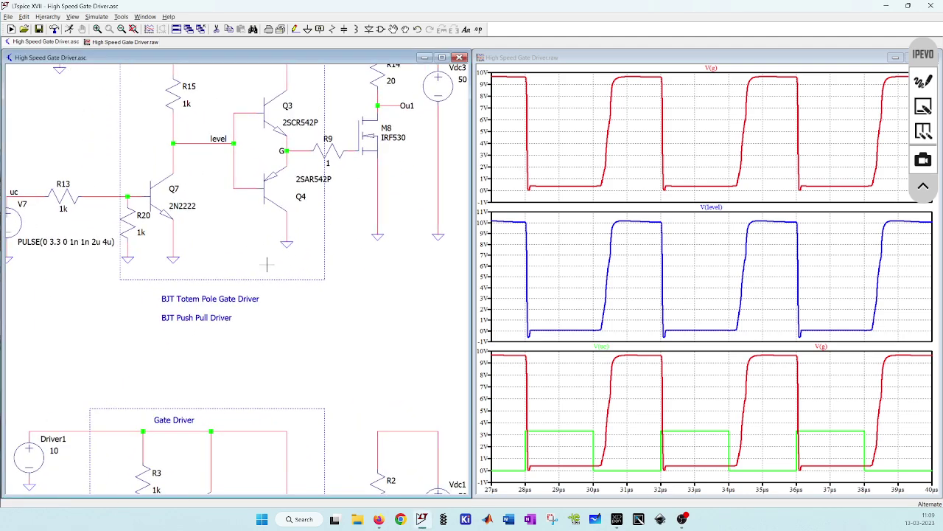
pyautogui.moveTo(268, 262); pyautogui.dragTo(294, 235)
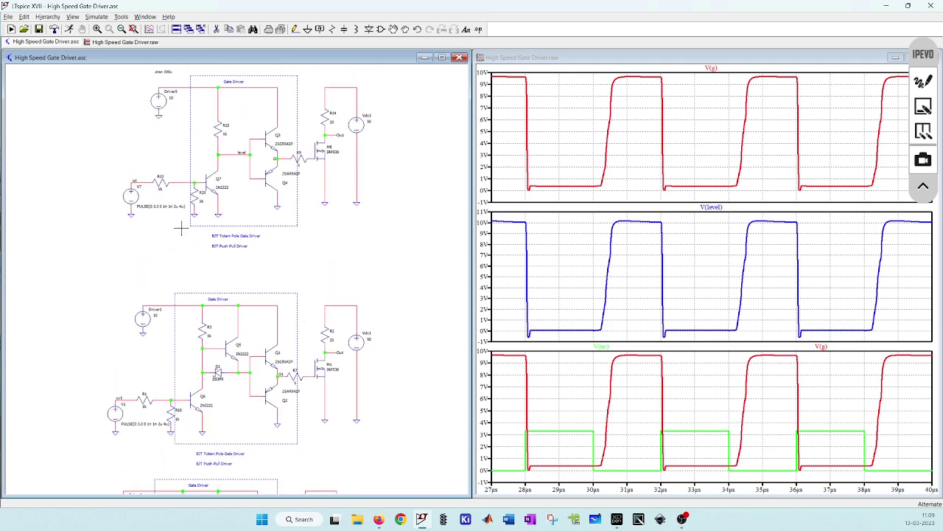
pyautogui.click(923, 83)
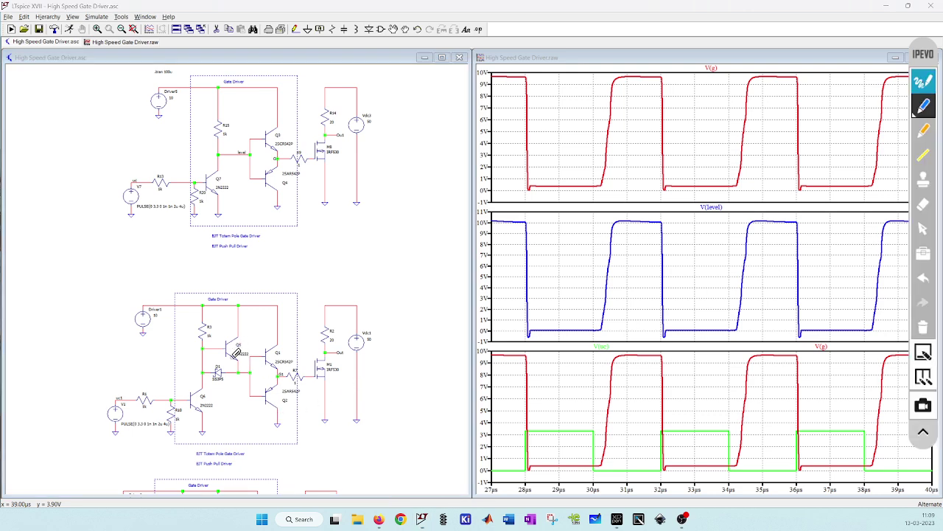
pyautogui.moveTo(233, 329); pyautogui.dragTo(226, 340)
pyautogui.moveTo(218, 380); pyautogui.dragTo(226, 375)
pyautogui.click(922, 83)
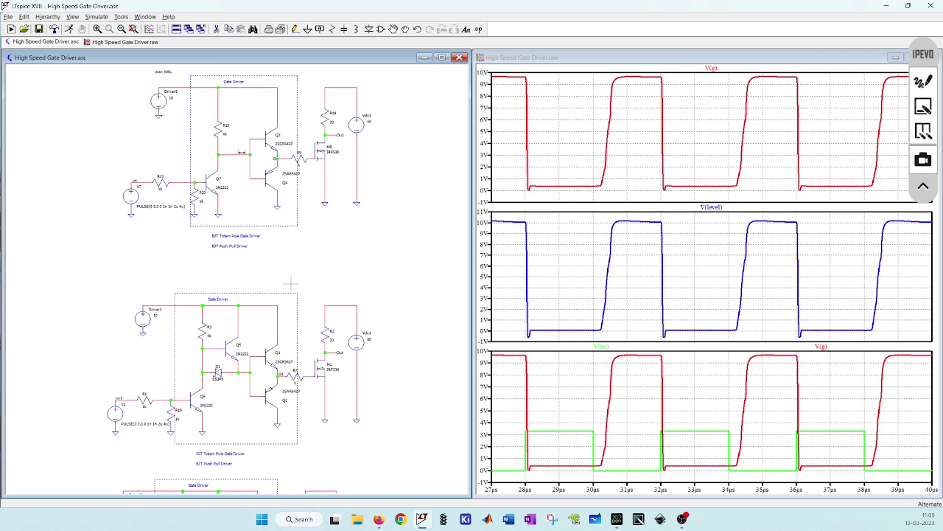
# - Replace the traces in the bottom plot pane with the second circuit's uc1 node voltage
pyautogui.scroll(5, 291, 283)
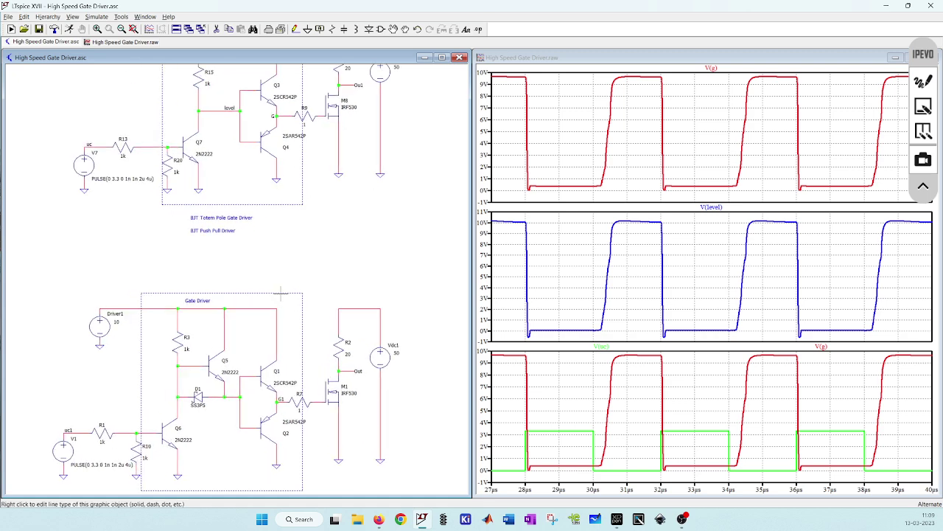
pyautogui.scroll(-1, 297, 172)
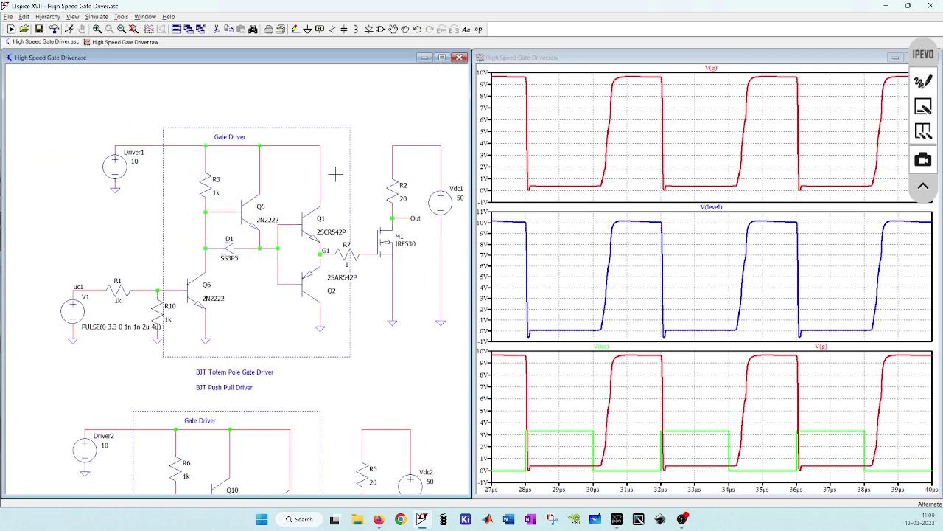
pyautogui.click(922, 85)
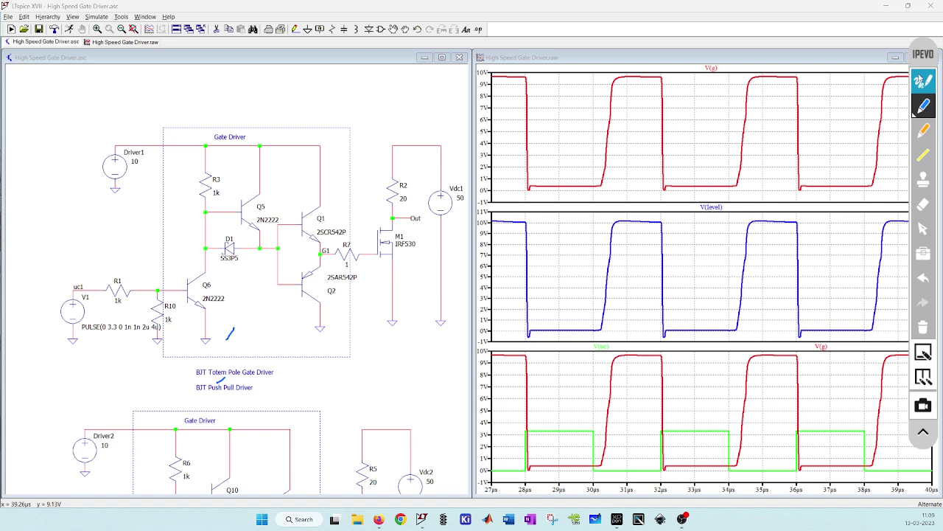
pyautogui.click(921, 80)
pyautogui.click(646, 373)
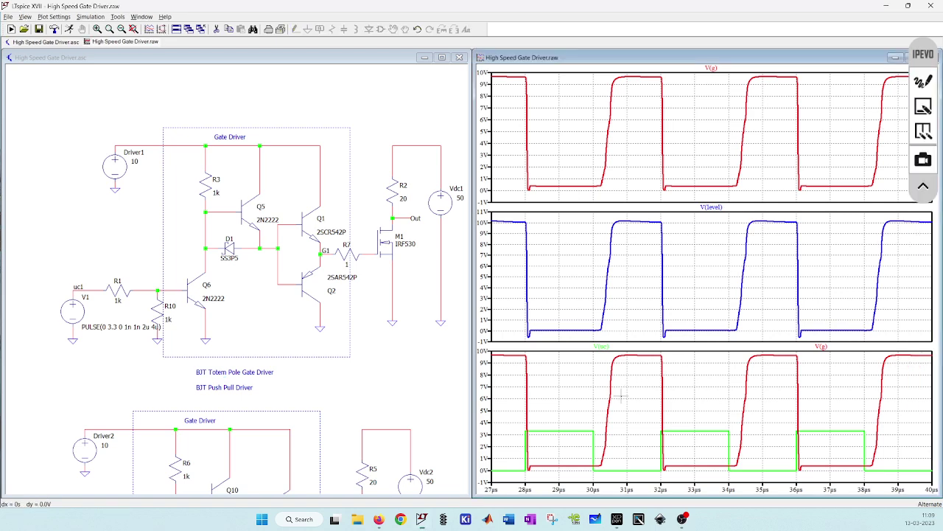
pyautogui.click(151, 277)
pyautogui.click(78, 289)
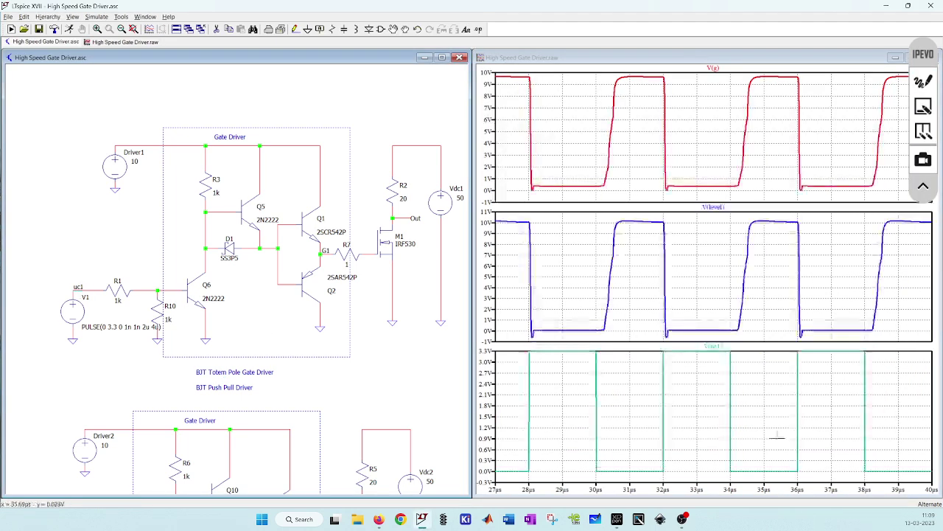
# - Plot the shared Q1 and Q2 base node voltage in the middle pane and the G1 node voltage in the top pane
pyautogui.click(488, 413)
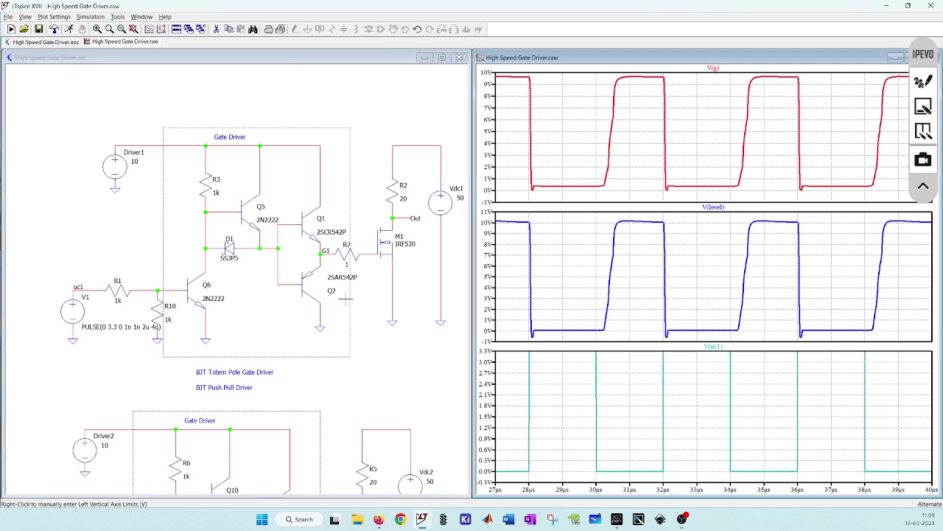
pyautogui.click(256, 286)
pyautogui.click(274, 248)
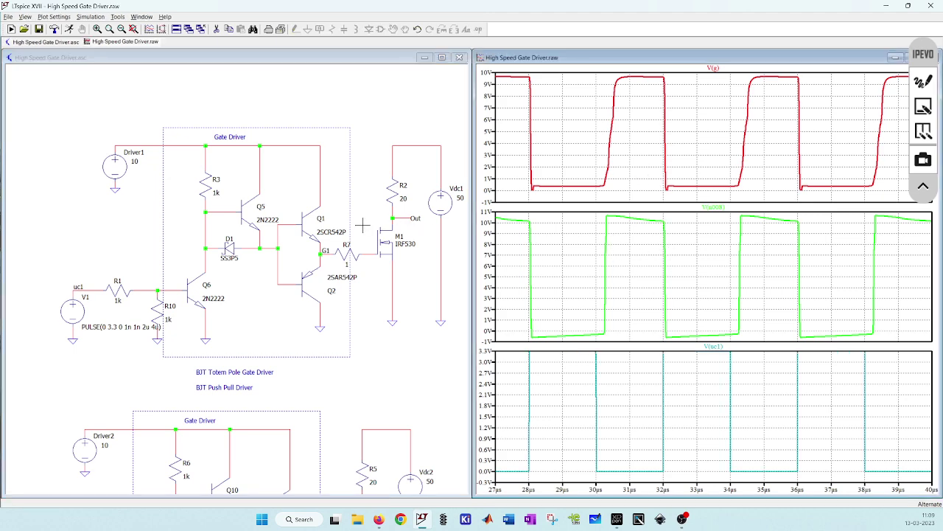
pyautogui.click(325, 252)
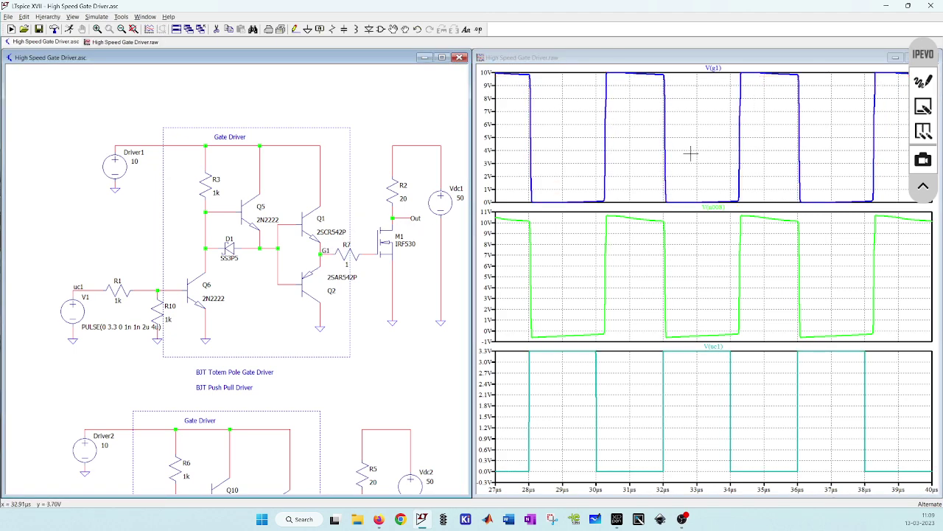
# - Add a plot pane above the others and plot the G1 and uc1 node voltages together in it
pyautogui.rightClick(641, 132)
pyautogui.click(677, 179)
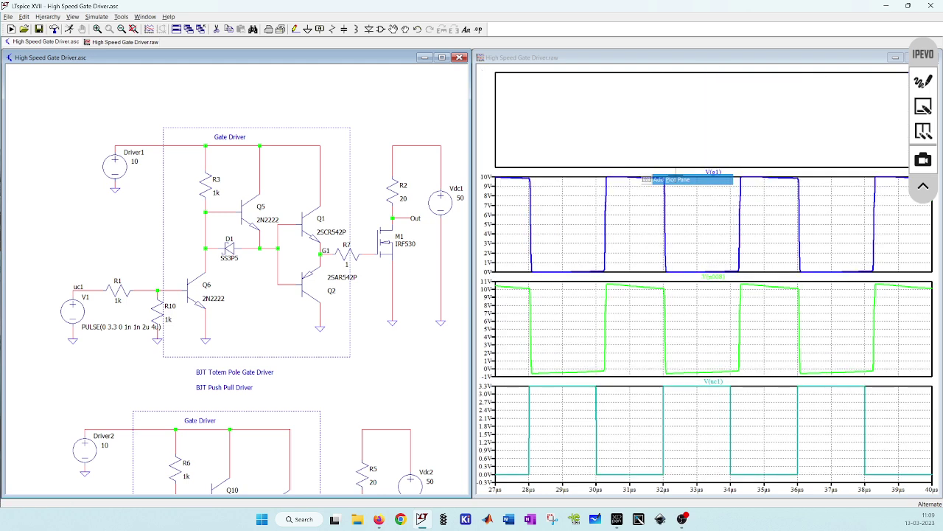
pyautogui.click(333, 253)
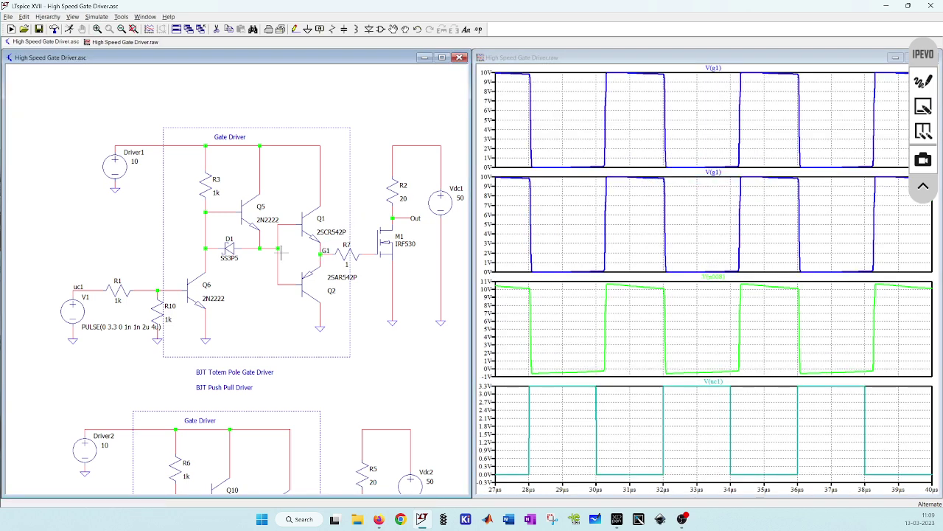
pyautogui.click(101, 284)
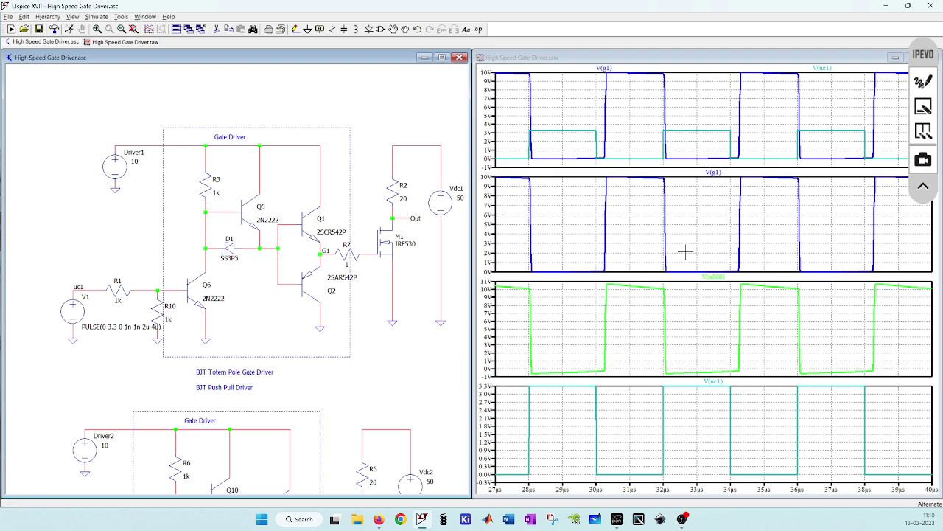
# - Circle a rising and a falling edge of V(n008) in blue ink and mark the uc1-to-G1 delay in the top plot
pyautogui.click(926, 83)
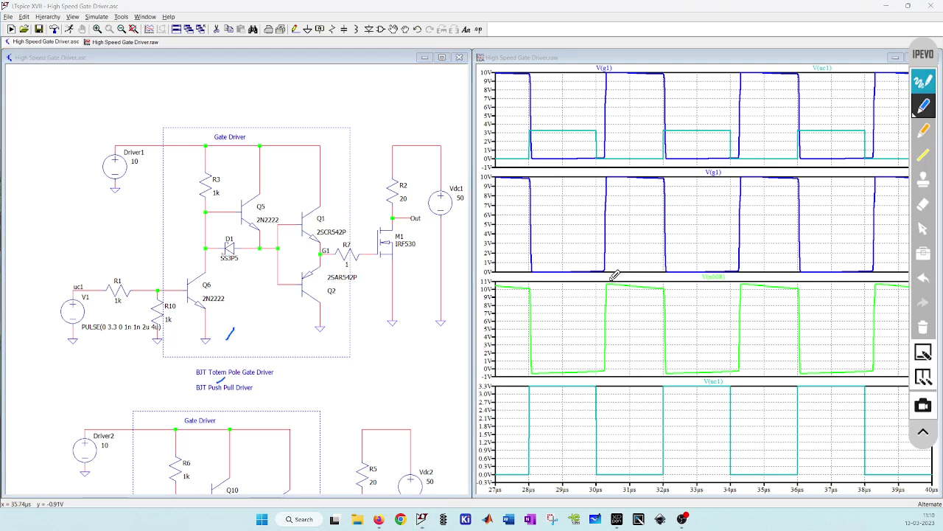
pyautogui.moveTo(612, 280)
pyautogui.mouseDown()
pyautogui.moveTo(589, 357)
pyautogui.moveTo(604, 374)
pyautogui.moveTo(613, 284)
pyautogui.moveTo(653, 311)
pyautogui.moveTo(654, 367)
pyautogui.moveTo(669, 375)
pyautogui.moveTo(678, 315)
pyautogui.moveTo(661, 284)
pyautogui.mouseUp()
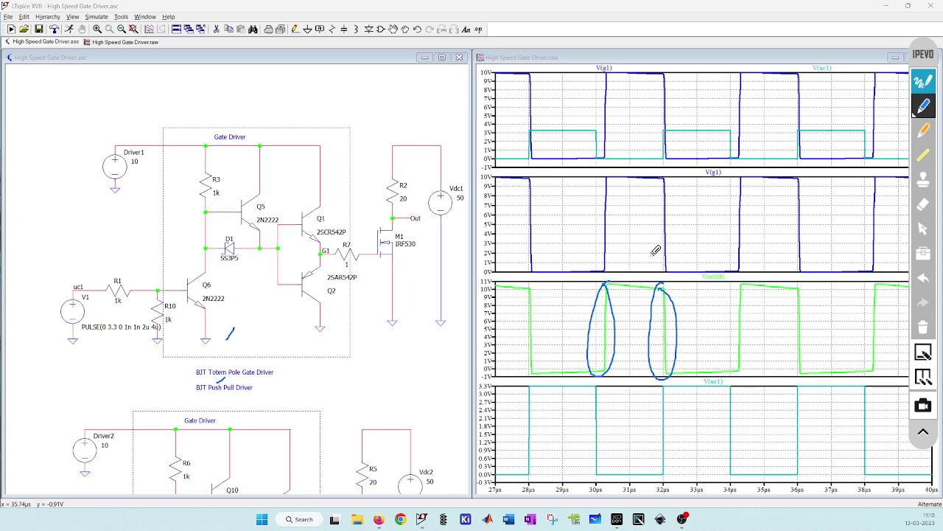
pyautogui.moveTo(606, 139); pyautogui.dragTo(596, 147)
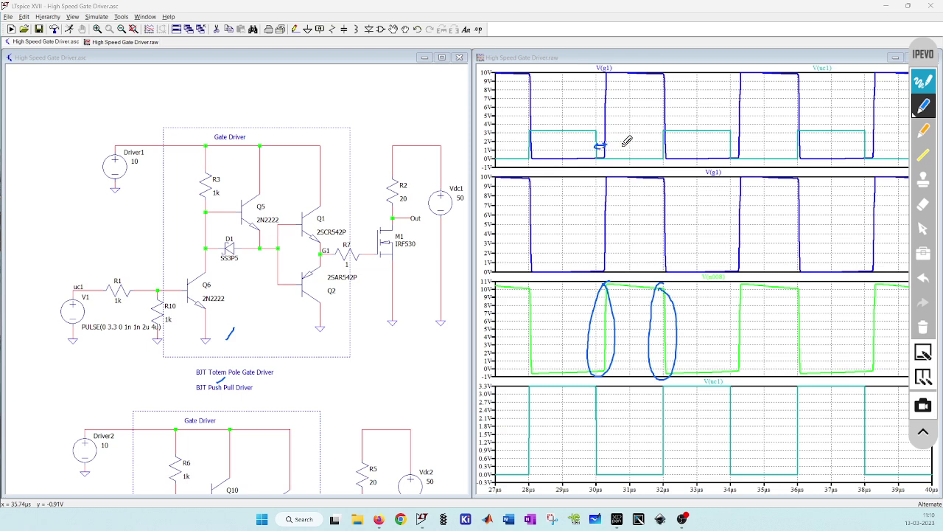
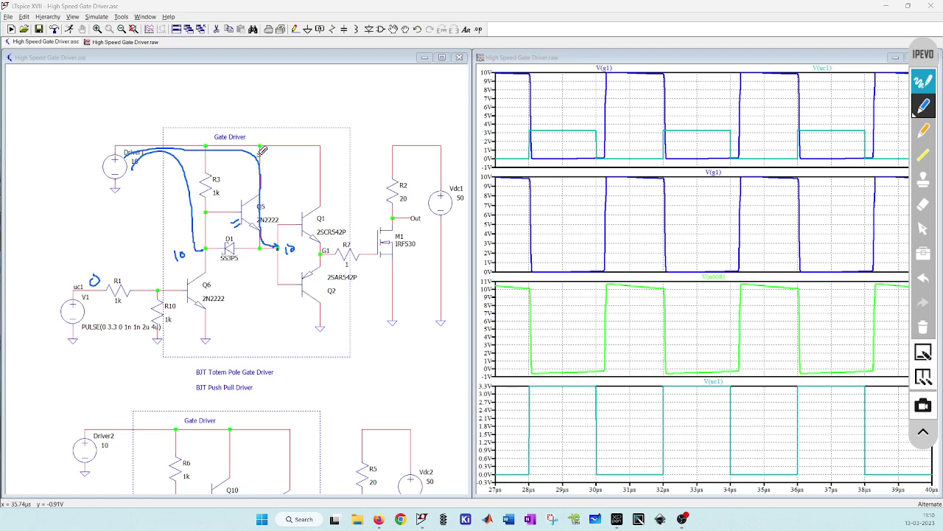
# - Mark R3 in blue, switch the pen to red, and trace the discharge path through D1 and Q6 for input "1"
pyautogui.click(192, 186)
pyautogui.click(921, 109)
pyautogui.click(841, 97)
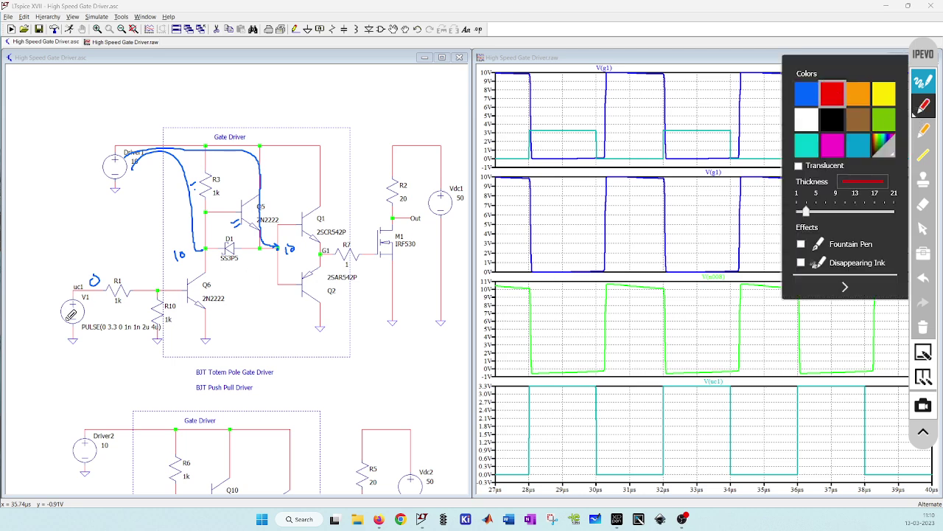
pyautogui.moveTo(92, 301); pyautogui.dragTo(98, 310)
pyautogui.moveTo(189, 308); pyautogui.dragTo(183, 316)
pyautogui.moveTo(197, 310); pyautogui.dragTo(187, 322)
pyautogui.moveTo(228, 263); pyautogui.dragTo(235, 265)
pyautogui.moveTo(274, 253)
pyautogui.mouseDown()
pyautogui.moveTo(221, 266)
pyautogui.moveTo(213, 340)
pyautogui.mouseUp()
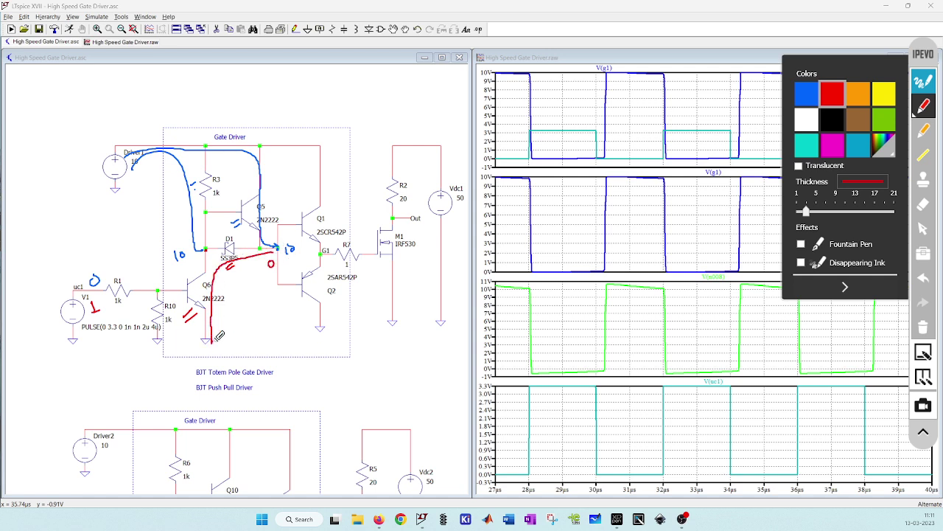
# - Mark Q5's collector branch and Q6, and circle D1 and the V(n008) rising and falling edges in red ink
pyautogui.moveTo(263, 184); pyautogui.dragTo(279, 174)
pyautogui.moveTo(216, 284); pyautogui.dragTo(234, 289)
pyautogui.moveTo(236, 237)
pyautogui.mouseDown()
pyautogui.moveTo(221, 242)
pyautogui.moveTo(240, 258)
pyautogui.moveTo(235, 237)
pyautogui.mouseUp()
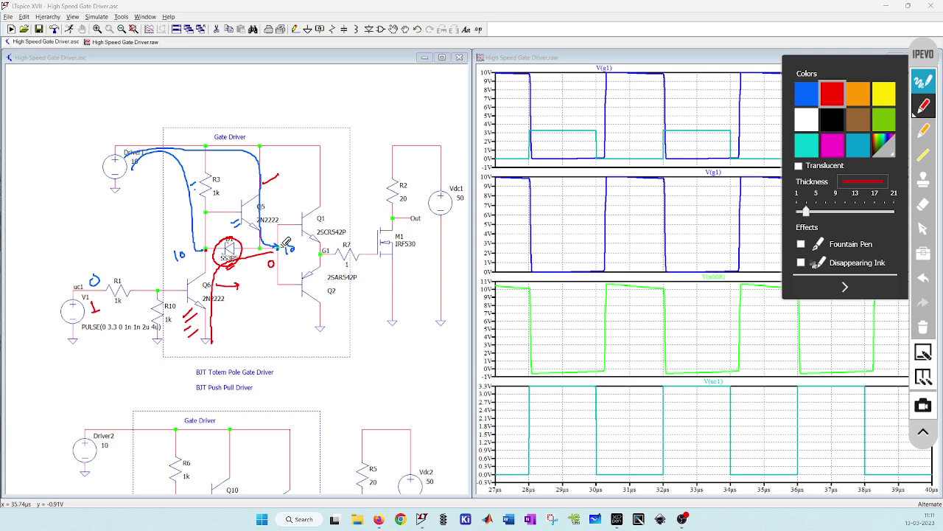
pyautogui.moveTo(608, 278)
pyautogui.mouseDown()
pyautogui.moveTo(589, 322)
pyautogui.moveTo(591, 363)
pyautogui.moveTo(612, 362)
pyautogui.moveTo(622, 305)
pyautogui.moveTo(608, 278)
pyautogui.mouseUp()
pyautogui.moveTo(672, 282)
pyautogui.mouseDown()
pyautogui.moveTo(660, 289)
pyautogui.moveTo(662, 368)
pyautogui.moveTo(686, 286)
pyautogui.moveTo(672, 282)
pyautogui.mouseUp()
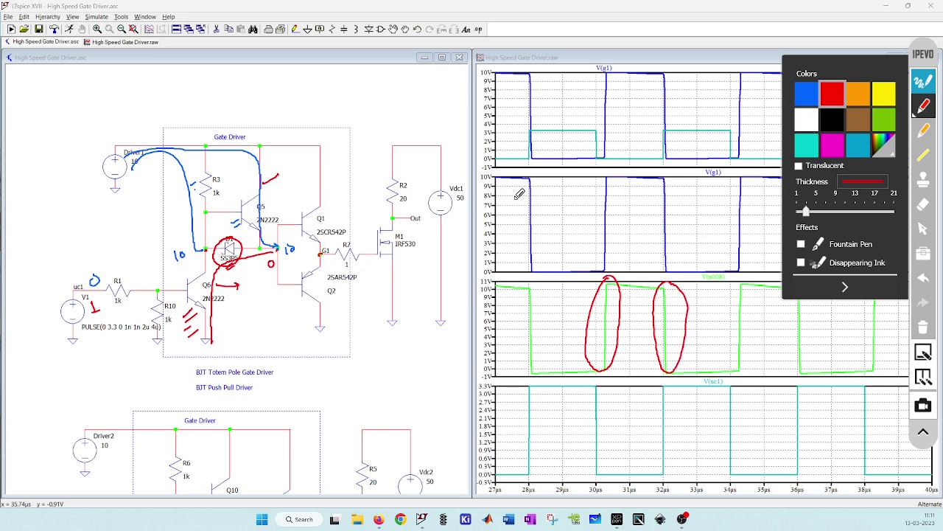
# - Circle a V(g1) rising and falling edge in red ink, and mark the uc1 input and the top plot
pyautogui.moveTo(600, 167)
pyautogui.mouseDown()
pyautogui.moveTo(588, 253)
pyautogui.moveTo(603, 272)
pyautogui.moveTo(622, 218)
pyautogui.moveTo(616, 168)
pyautogui.mouseUp()
pyautogui.moveTo(662, 167)
pyautogui.mouseDown()
pyautogui.moveTo(652, 243)
pyautogui.moveTo(690, 193)
pyautogui.moveTo(679, 184)
pyautogui.mouseUp()
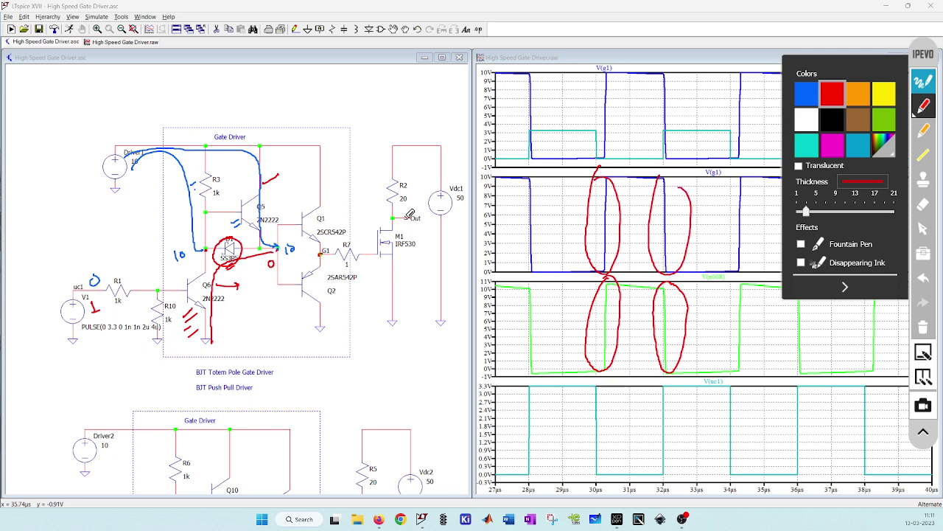
pyautogui.click(74, 288)
pyautogui.moveTo(508, 120)
pyautogui.mouseDown()
pyautogui.moveTo(519, 115)
pyautogui.moveTo(519, 123)
pyautogui.mouseUp()
pyautogui.click(846, 288)
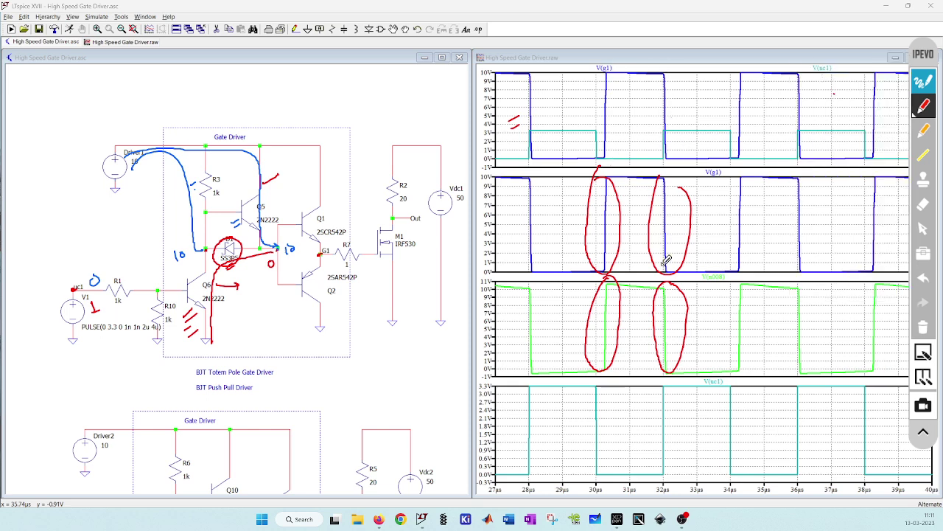
# - Clear the ink and add the G node voltage of the basic push-pull driver to the top plot pane
pyautogui.click(925, 329)
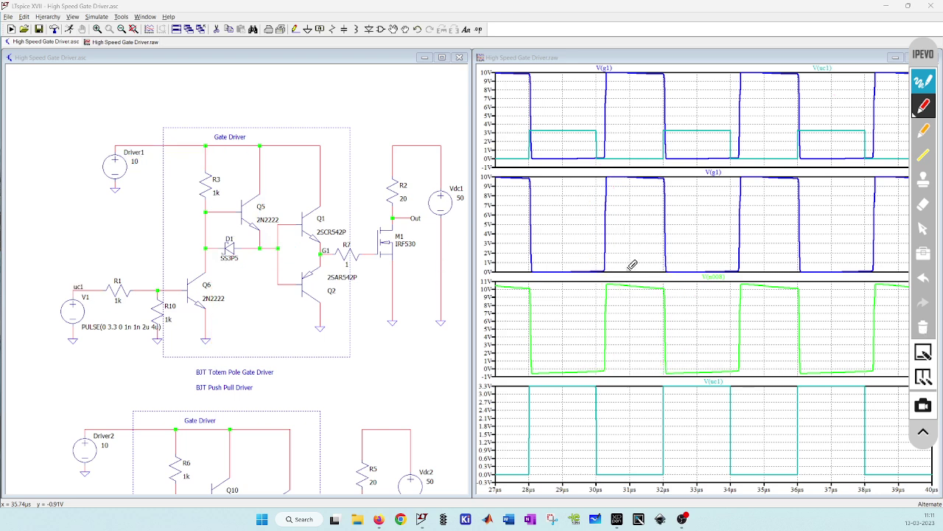
pyautogui.click(925, 87)
pyautogui.scroll(-3, 377, 110)
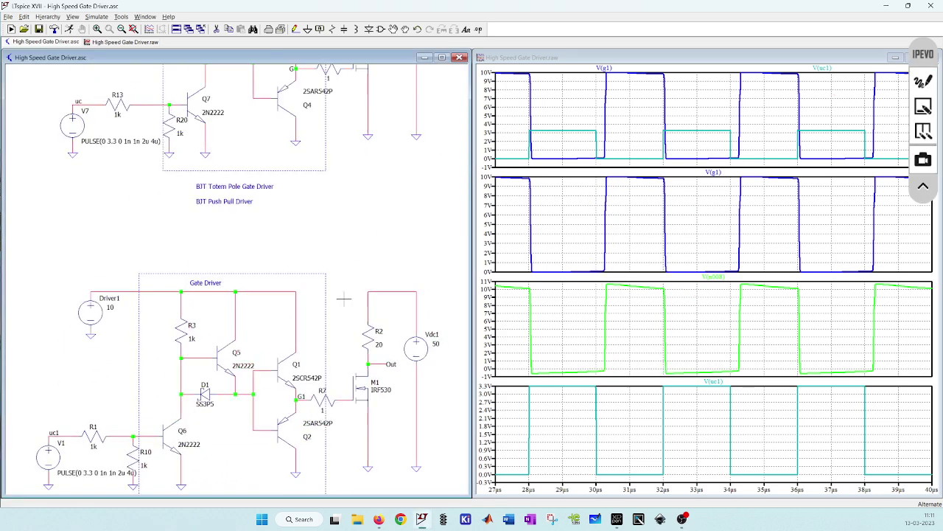
pyautogui.scroll(6, 331, 378)
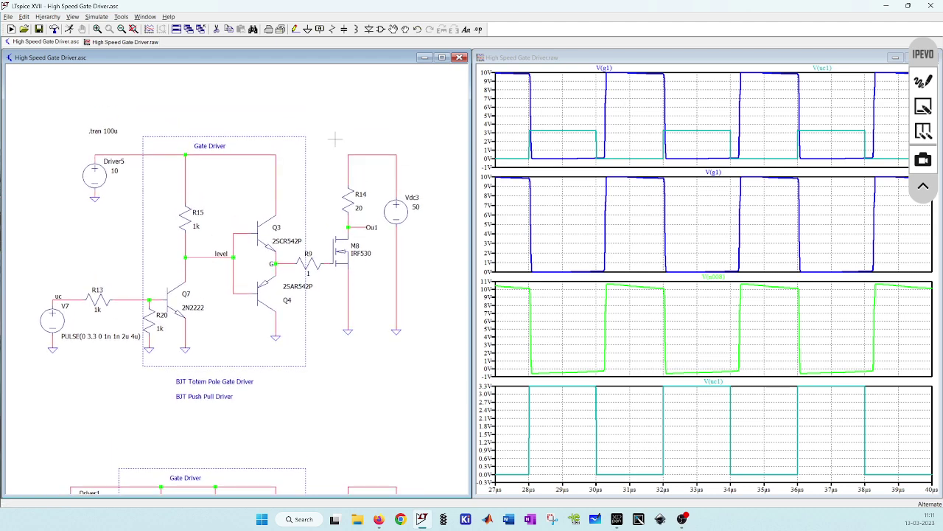
pyautogui.click(279, 261)
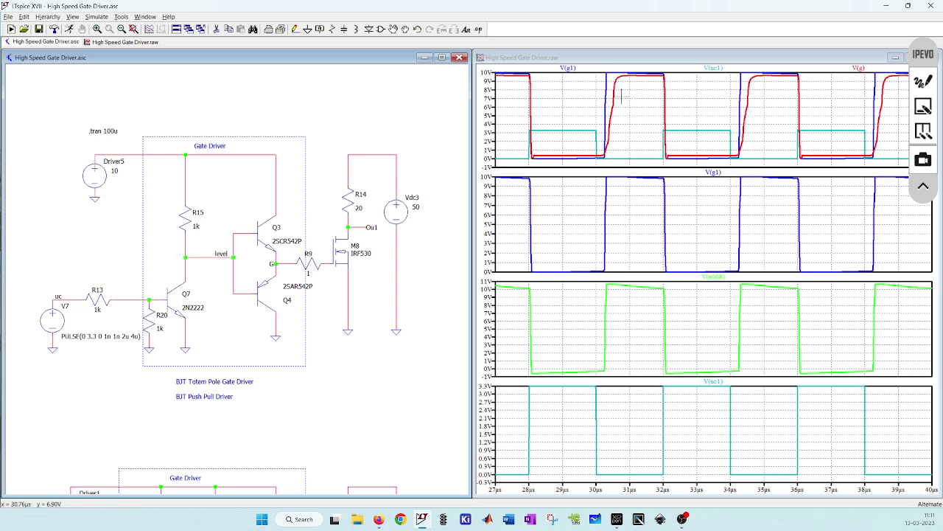
# - Mark the V(g1) and V(g) rising edges near 30 µs in red ink in the top plot, and clear the ink
pyautogui.click(924, 81)
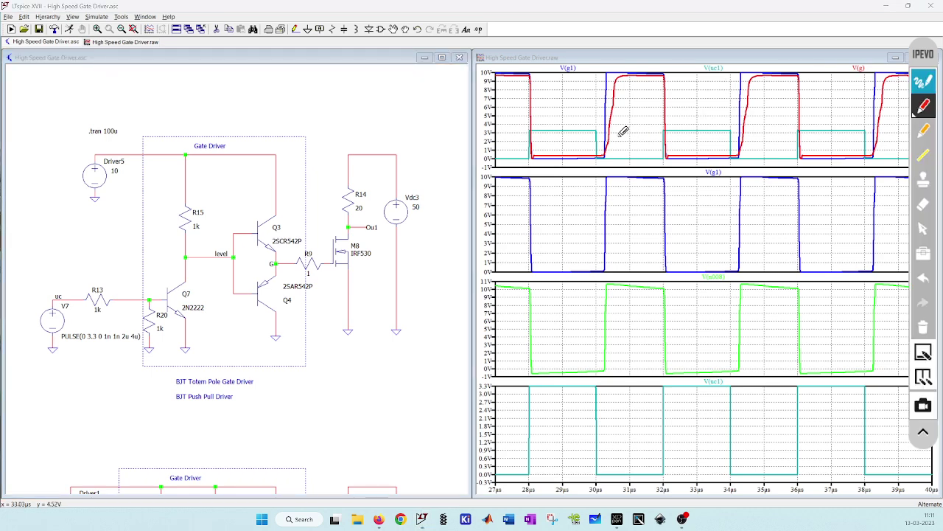
pyautogui.moveTo(605, 105); pyautogui.dragTo(601, 98)
pyautogui.moveTo(594, 143); pyautogui.dragTo(605, 146)
pyautogui.click(923, 327)
pyautogui.click(920, 83)
# - On the Driver2 circuit, mark R4, circle the 500p capacitor C1, and mark Q11's base in red ink
pyautogui.moveTo(312, 444); pyautogui.dragTo(327, 228)
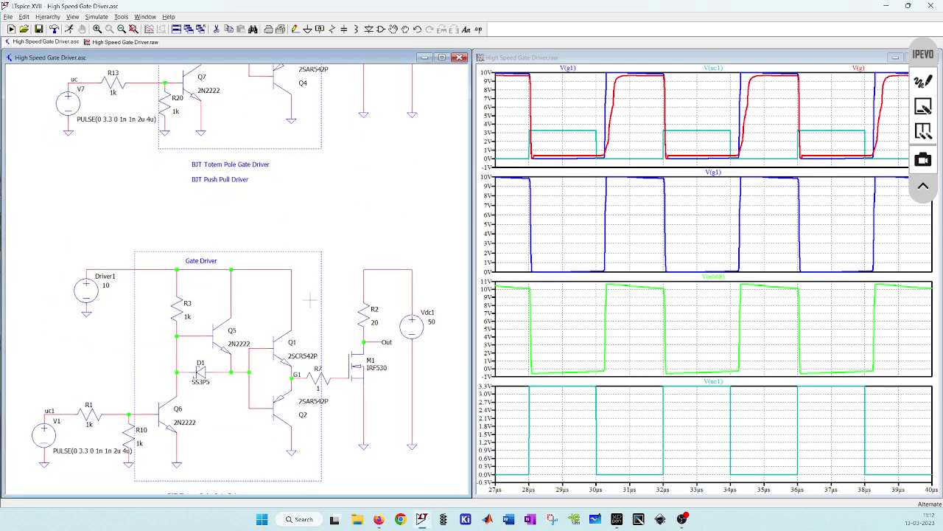
pyautogui.moveTo(177, 420); pyautogui.dragTo(211, 132)
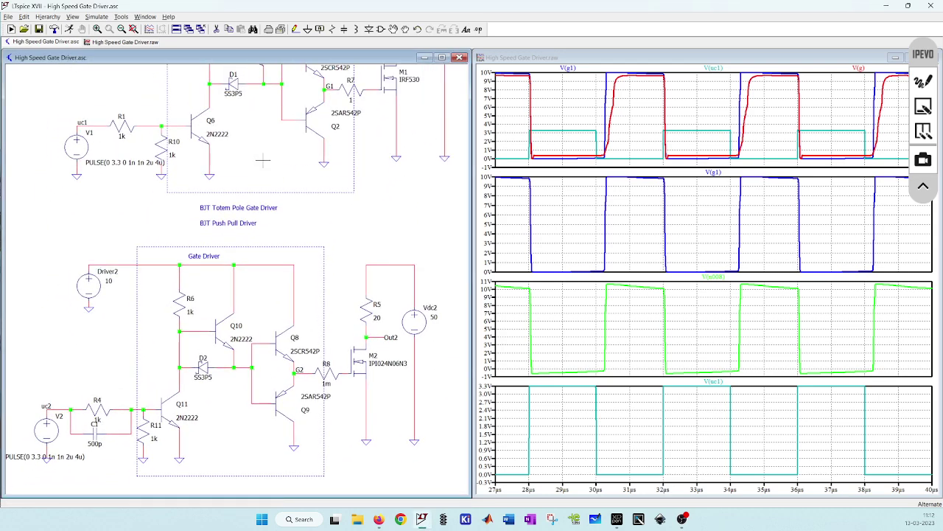
pyautogui.moveTo(85, 478); pyautogui.dragTo(118, 466)
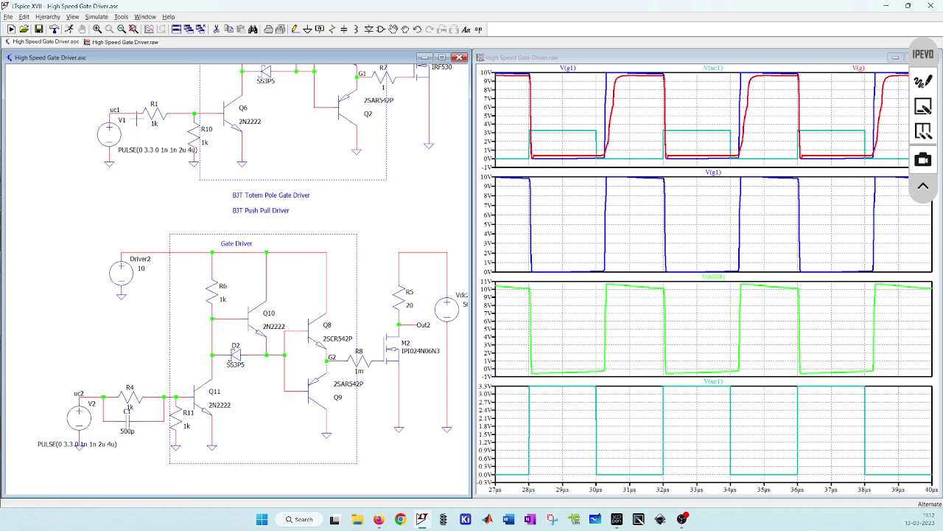
pyautogui.click(924, 81)
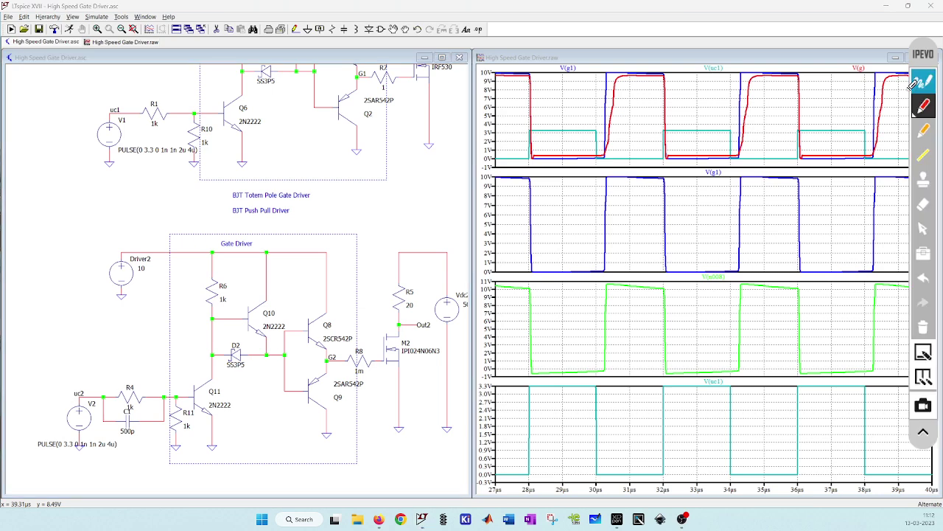
pyautogui.moveTo(141, 403)
pyautogui.mouseDown()
pyautogui.moveTo(120, 432)
pyautogui.moveTo(133, 407)
pyautogui.mouseUp()
pyautogui.moveTo(185, 386); pyautogui.dragTo(188, 395)
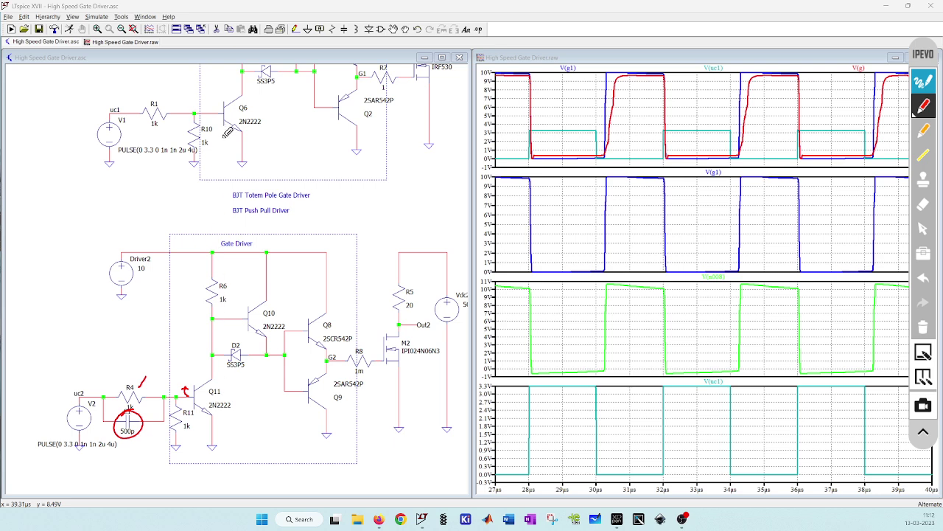
# - Mark Q6 in red, label its base current "Ib", and trace the path from V1 through R1 into its base
pyautogui.moveTo(218, 139); pyautogui.dragTo(228, 135)
pyautogui.moveTo(218, 144); pyautogui.dragTo(229, 141)
pyautogui.moveTo(210, 110)
pyautogui.mouseDown()
pyautogui.moveTo(212, 119)
pyautogui.moveTo(199, 90)
pyautogui.moveTo(211, 96)
pyautogui.mouseUp()
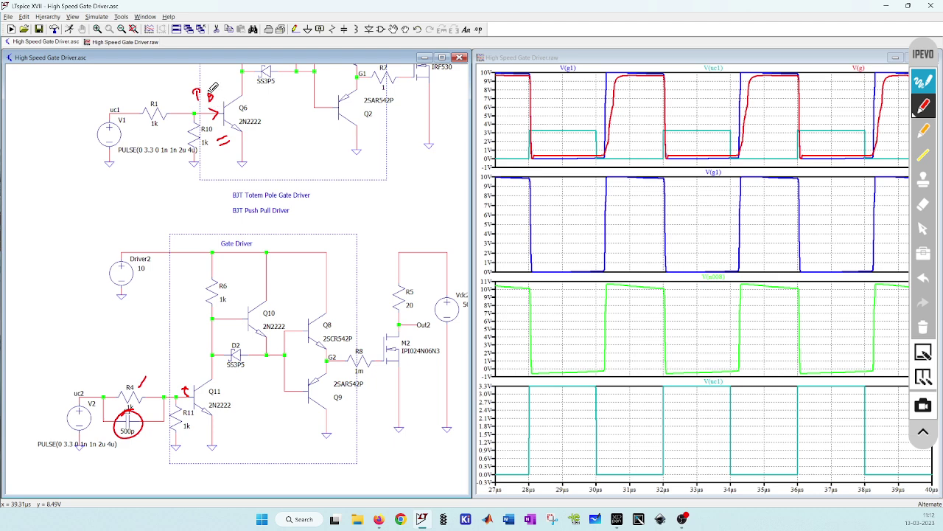
pyautogui.moveTo(124, 165)
pyautogui.mouseDown()
pyautogui.moveTo(144, 126)
pyautogui.moveTo(199, 114)
pyautogui.mouseUp()
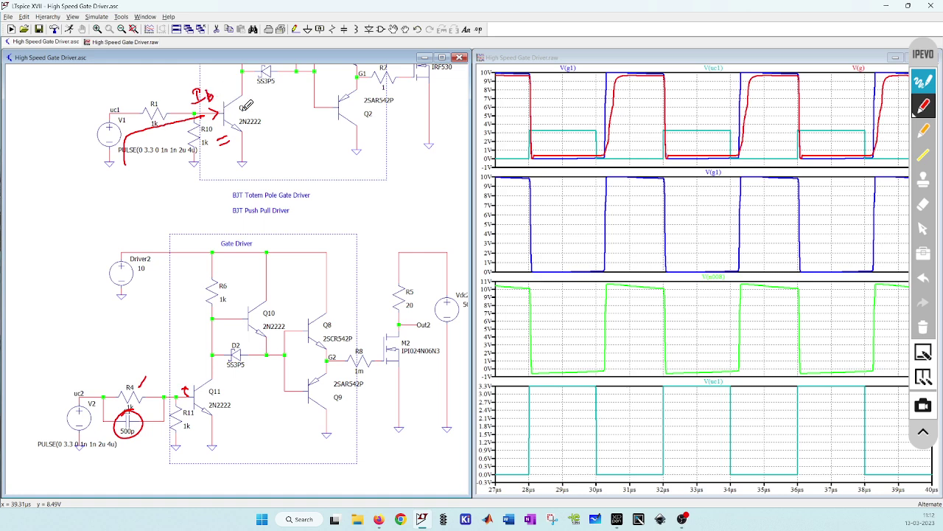
# - Label Q11's base current "Ib", trace its path through C1, and mark R4 and Q11 in red ink
pyautogui.moveTo(178, 364)
pyautogui.mouseDown()
pyautogui.moveTo(180, 375)
pyautogui.moveTo(195, 376)
pyautogui.mouseUp()
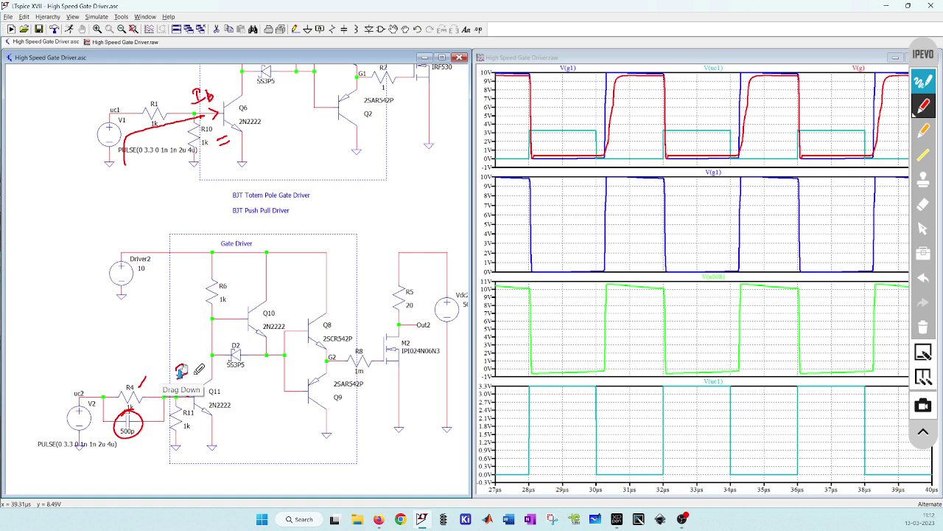
pyautogui.moveTo(93, 436)
pyautogui.mouseDown()
pyautogui.moveTo(104, 406)
pyautogui.moveTo(123, 440)
pyautogui.moveTo(159, 421)
pyautogui.moveTo(154, 404)
pyautogui.moveTo(188, 391)
pyautogui.mouseUp()
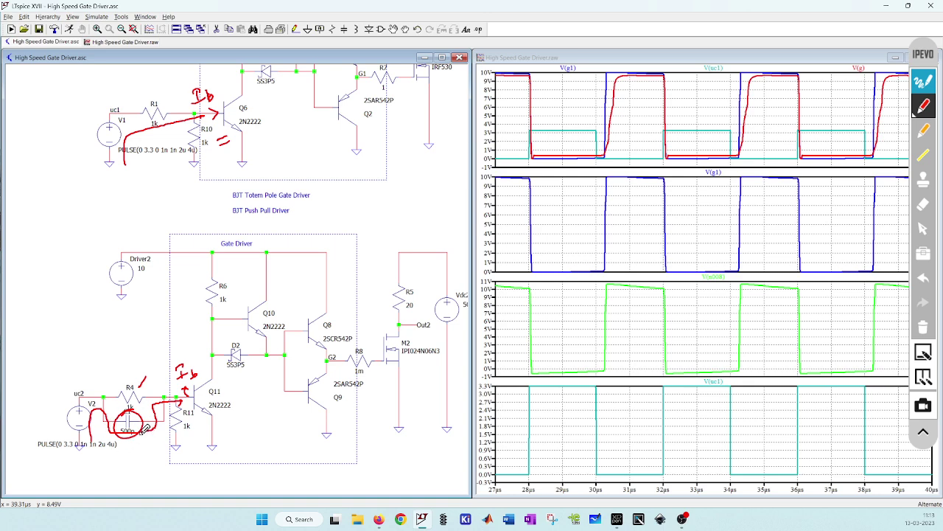
pyautogui.moveTo(112, 394); pyautogui.dragTo(134, 382)
pyautogui.moveTo(225, 426); pyautogui.dragTo(234, 421)
# - Add red emphasis marks beside Q6, at the Q8/Q9 base node, and beneath the Driver2 source
pyautogui.moveTo(253, 140); pyautogui.dragTo(261, 137)
pyautogui.moveTo(252, 147); pyautogui.dragTo(263, 143)
pyautogui.click(285, 356)
pyautogui.moveTo(132, 317); pyautogui.dragTo(144, 310)
pyautogui.moveTo(135, 322); pyautogui.dragTo(151, 313)
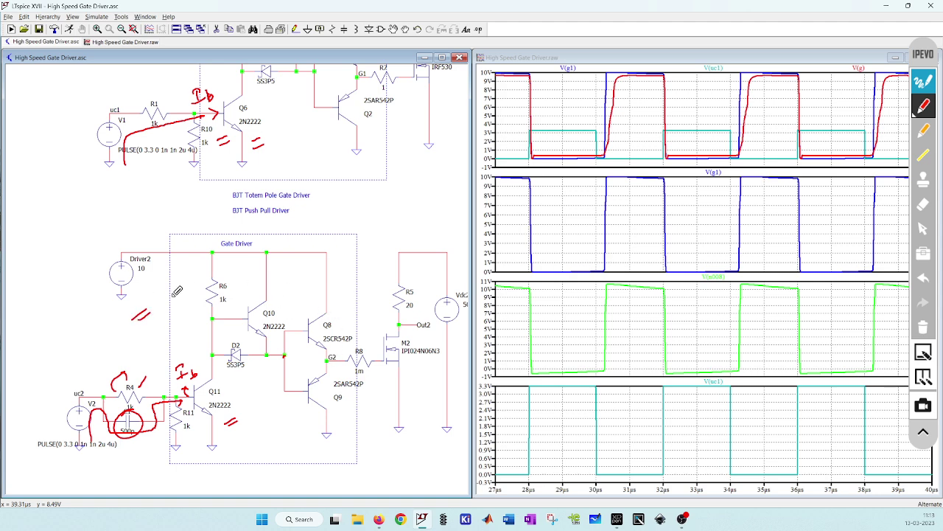
# - Clear the ink, plot V(uc2) in place of V(uc1) in the lowest pane, and add the Q8/Q9 base node voltage to the V(n008) pane
pyautogui.click(927, 87)
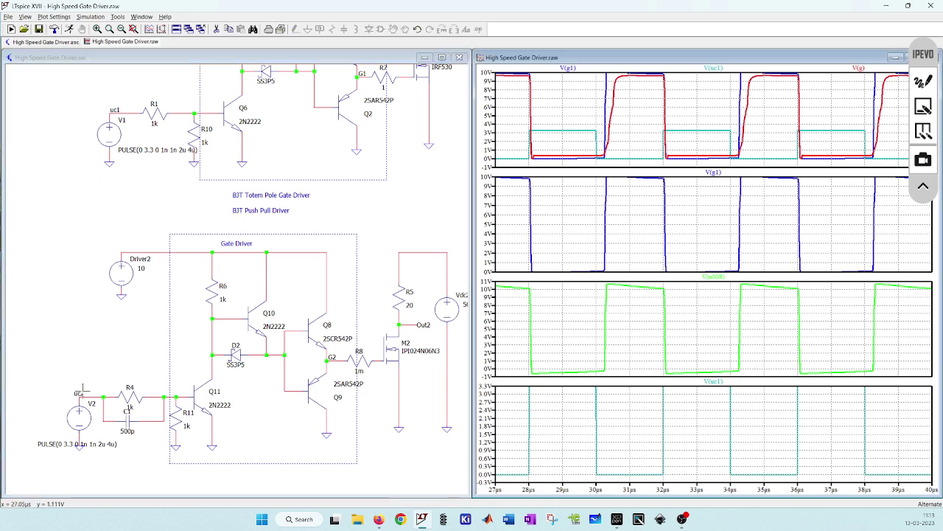
pyautogui.click(98, 391)
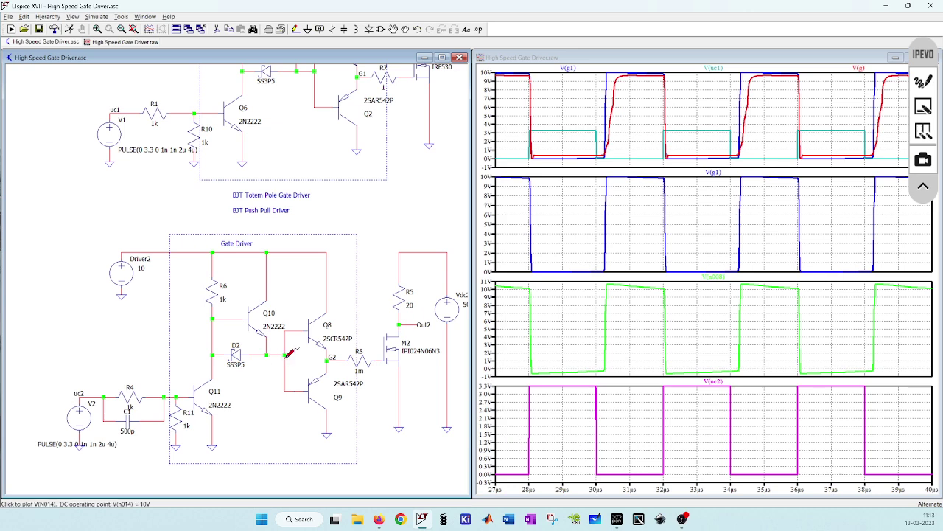
pyautogui.click(588, 332)
pyautogui.click(337, 330)
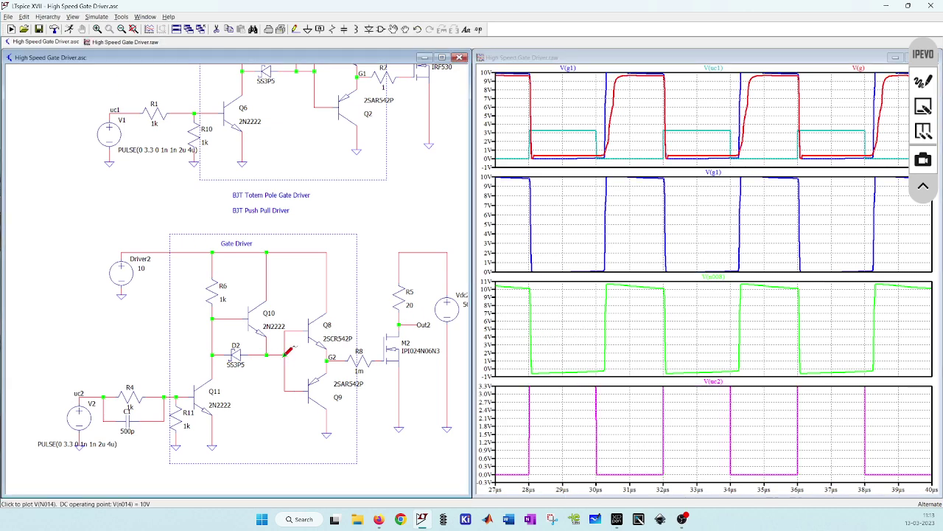
pyautogui.click(284, 357)
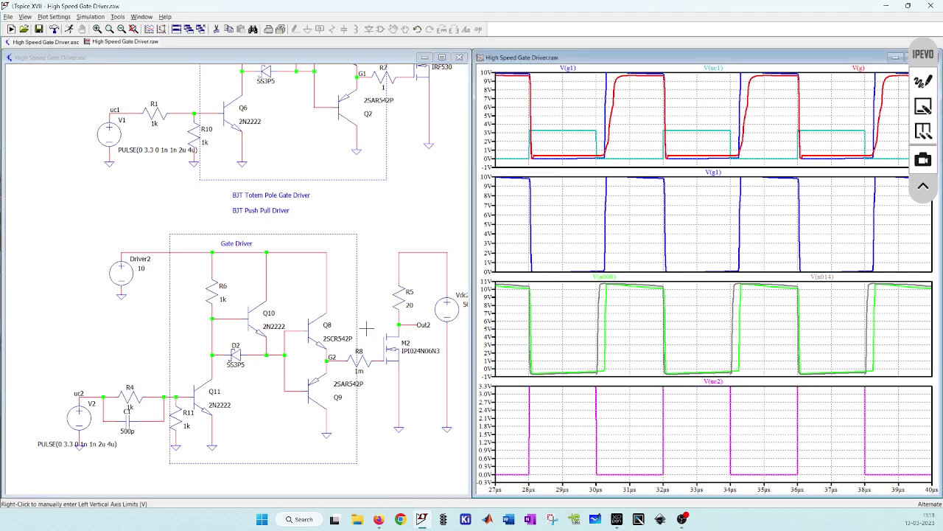
# - Plot V(g2) in place of V(g1) in the second pane and add it to the V(uc2) pane
pyautogui.click(329, 357)
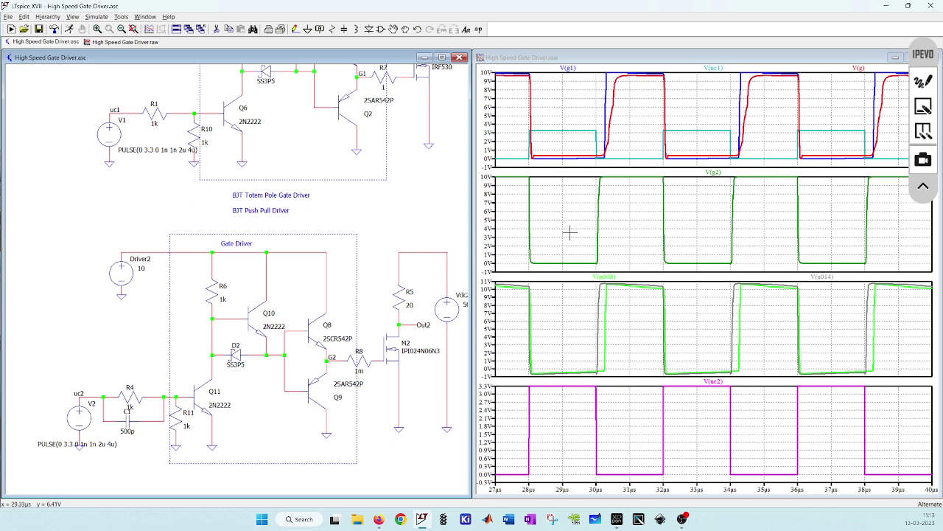
pyautogui.click(564, 412)
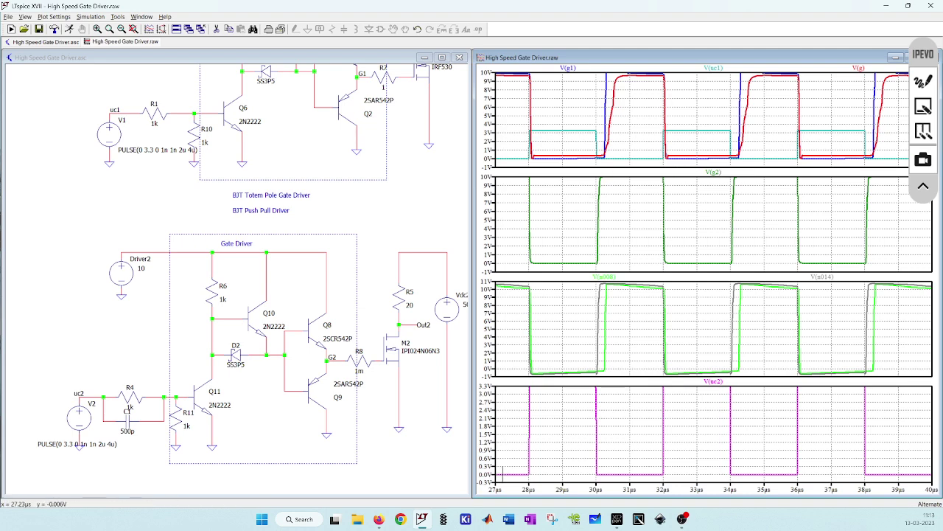
pyautogui.click(372, 415)
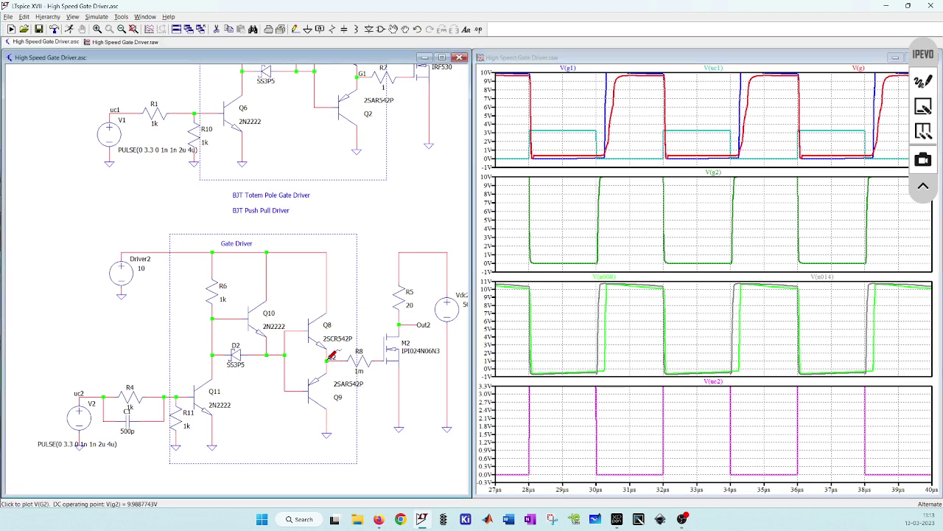
pyautogui.click(330, 356)
# - Delete the three plot panes above the combined V(uc2) and V(g2) pane
pyautogui.rightClick(648, 131)
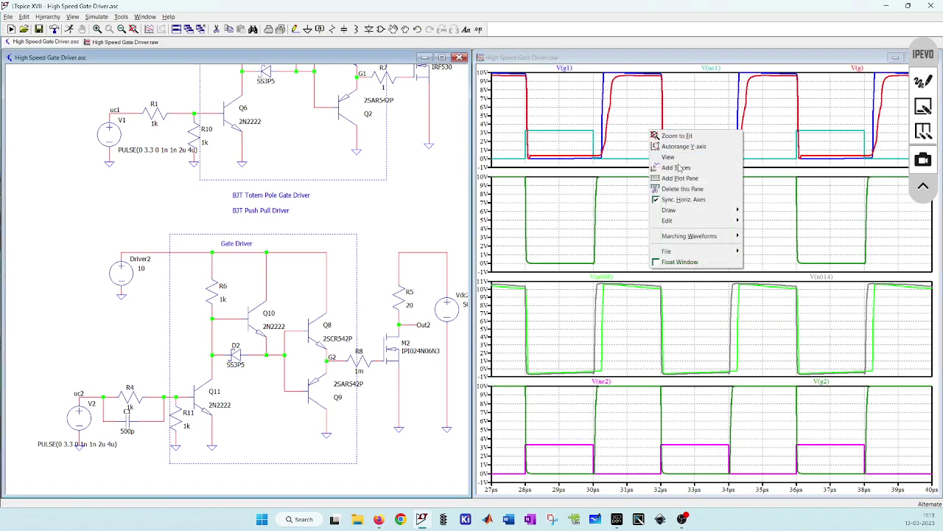
pyautogui.click(663, 189)
pyautogui.rightClick(623, 147)
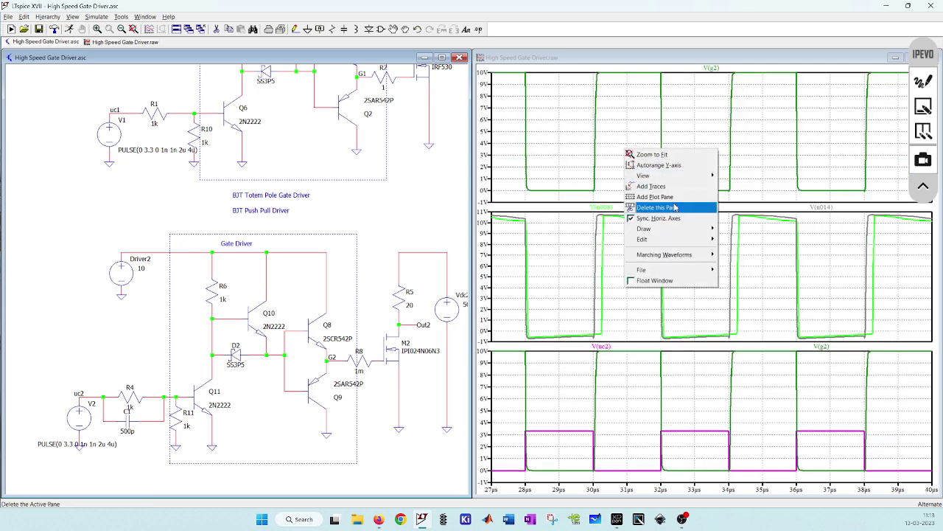
pyautogui.click(675, 208)
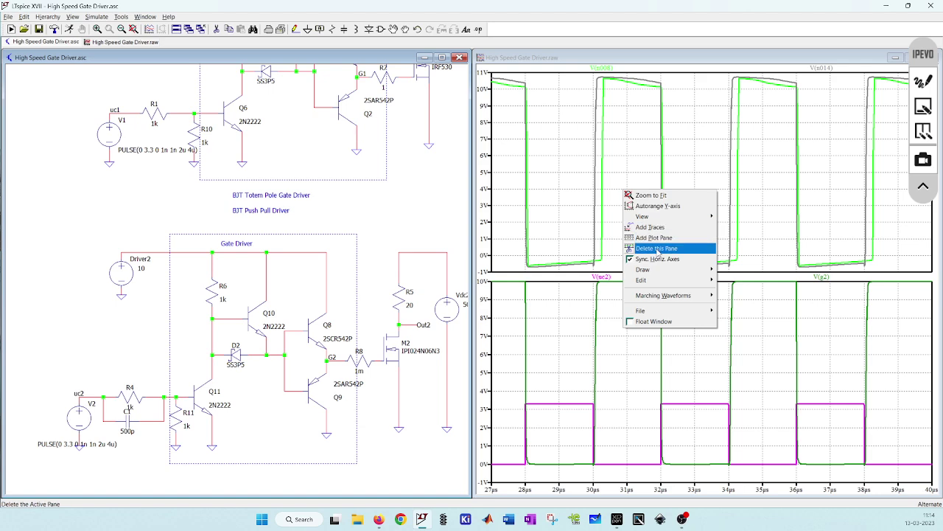
pyautogui.click(656, 248)
# - Add an empty plot pane and zoom the V(uc2) and V(g2) waveforms to the gate pulse between 30 and 32 µs
pyautogui.rightClick(571, 153)
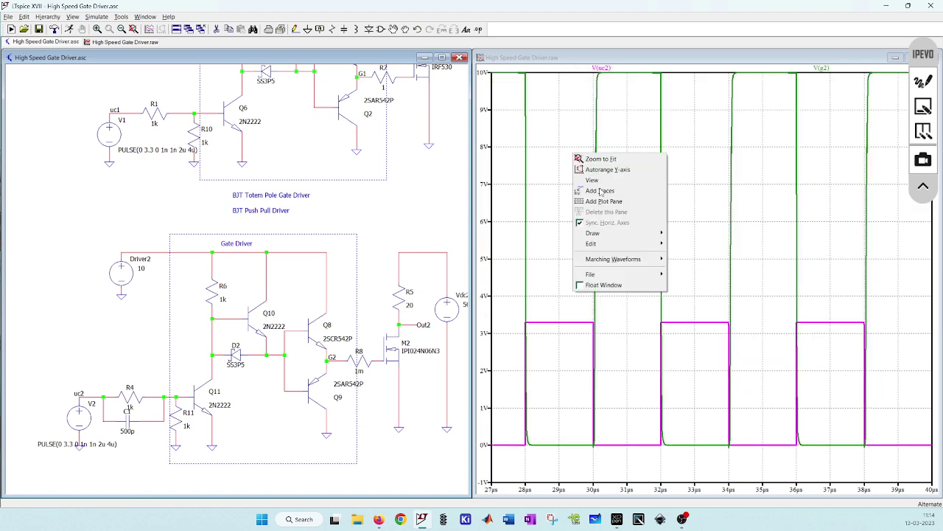
pyautogui.click(579, 200)
pyautogui.moveTo(554, 267); pyautogui.dragTo(768, 500)
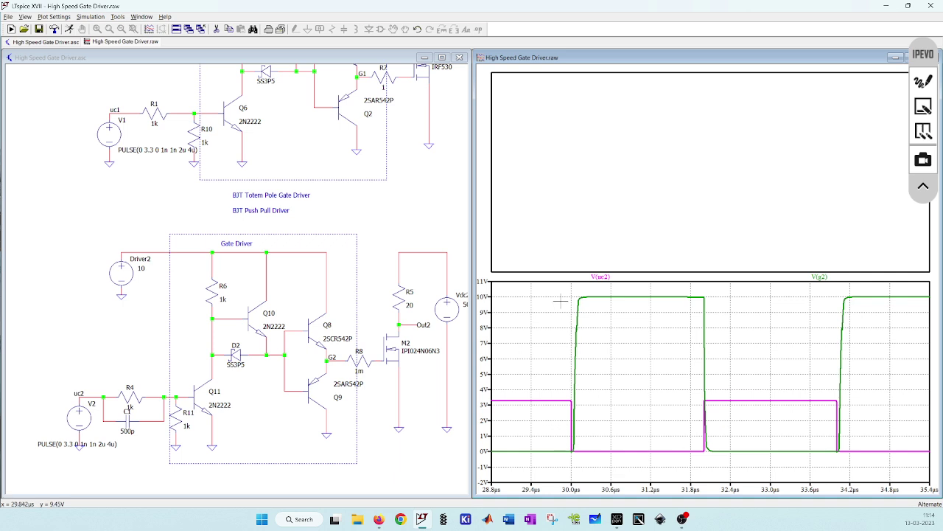
pyautogui.moveTo(555, 284); pyautogui.dragTo(800, 480)
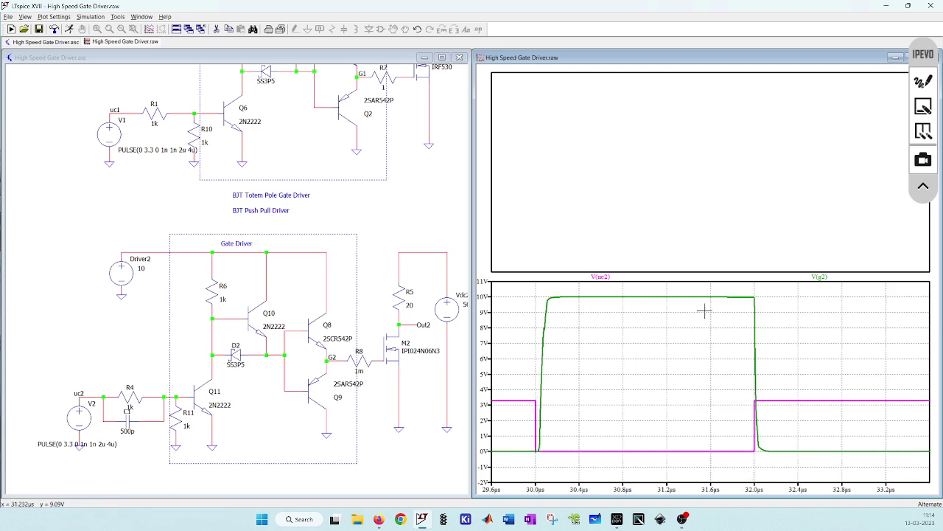
# - Plot the G1 and G2 node voltages together in the empty upper pane
pyautogui.moveTo(417, 190); pyautogui.dragTo(415, 280)
pyautogui.click(365, 162)
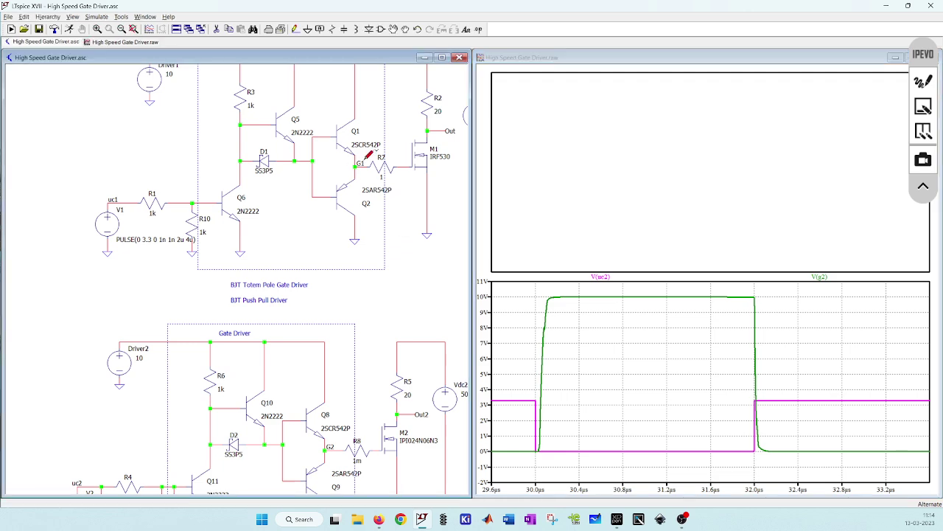
pyautogui.click(365, 164)
pyautogui.moveTo(381, 306); pyautogui.dragTo(380, 220)
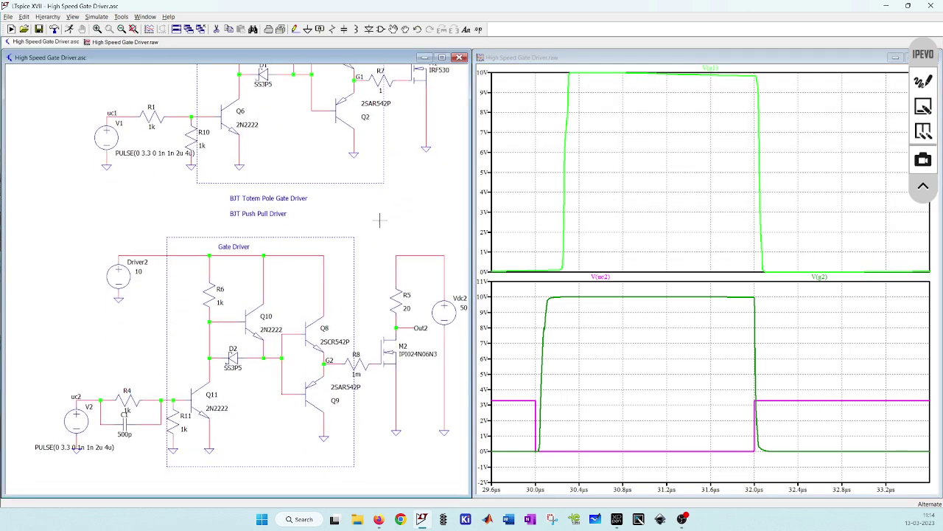
pyautogui.click(333, 361)
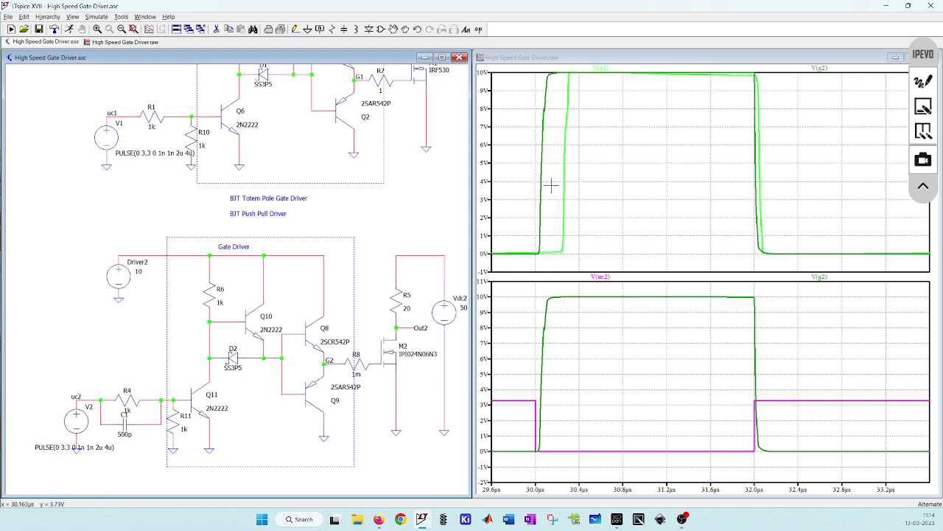
# - Change the colour of the V(g2) trace in the upper plot pane to red
pyautogui.rightClick(824, 69)
pyautogui.click(551, 237)
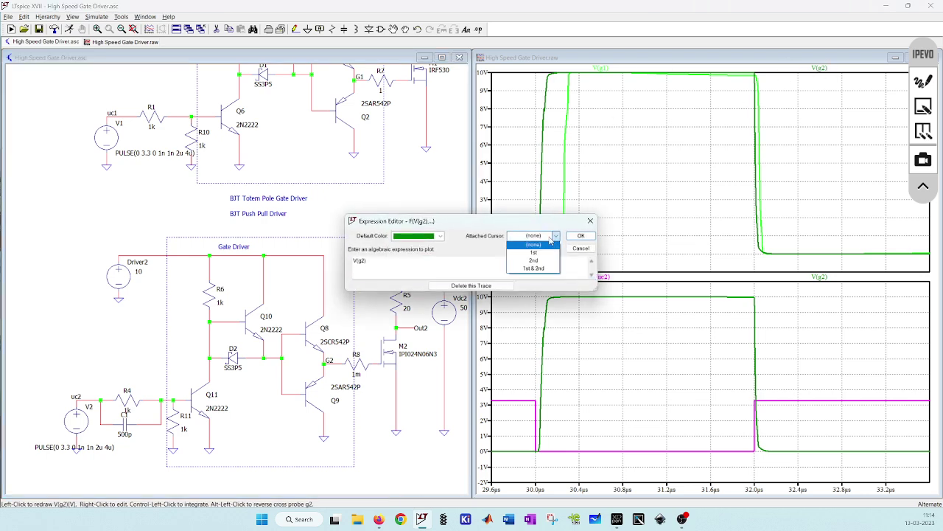
pyautogui.click(442, 236)
pyautogui.click(441, 236)
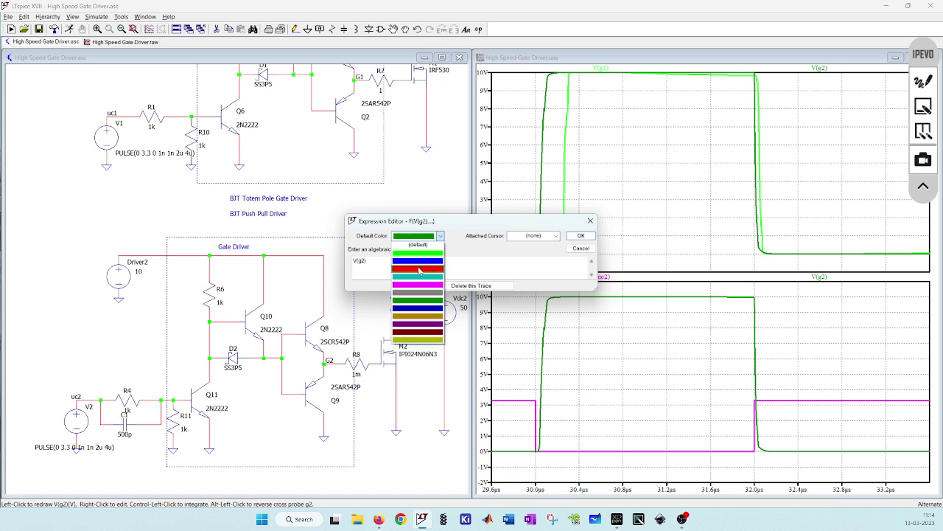
pyautogui.click(418, 270)
pyautogui.click(578, 236)
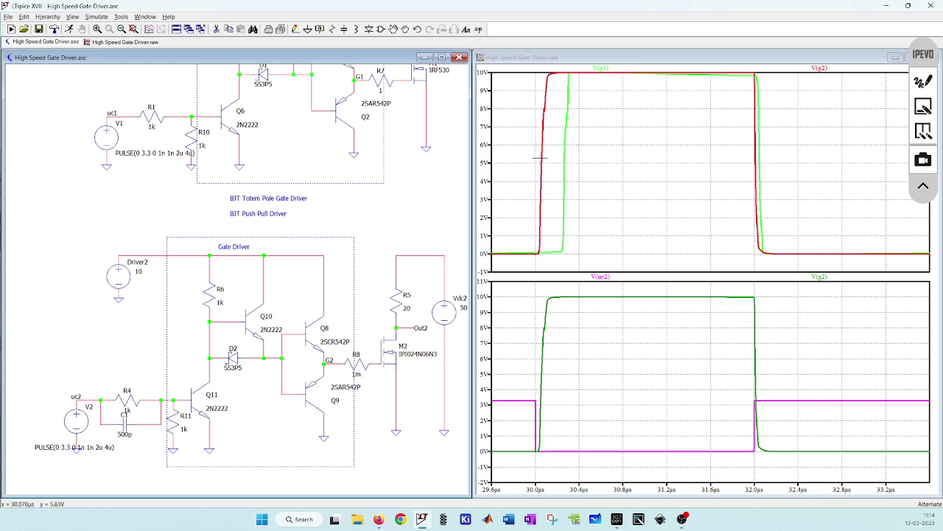
# - Add the uc1 input voltage of the second gate driver circuit to the upper plot pane
pyautogui.moveTo(378, 162); pyautogui.dragTo(367, 269)
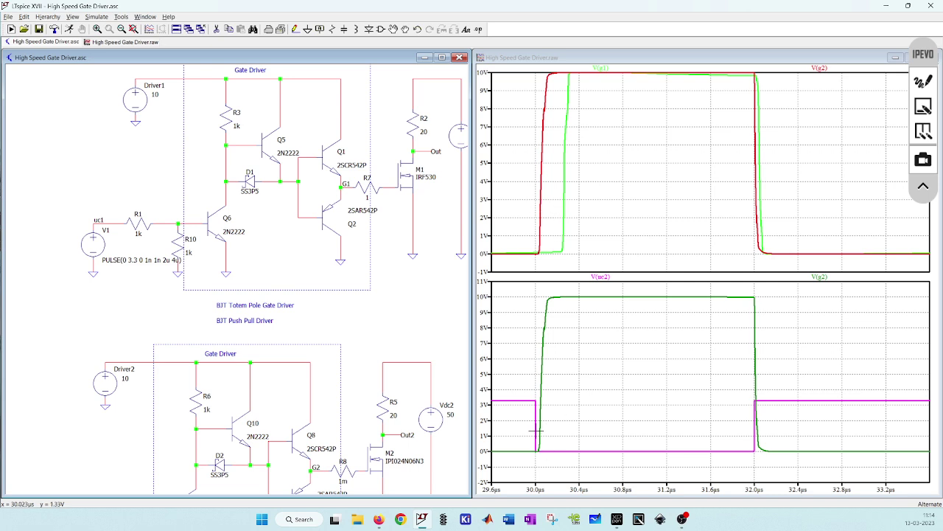
pyautogui.click(617, 225)
pyautogui.click(103, 215)
pyautogui.click(107, 222)
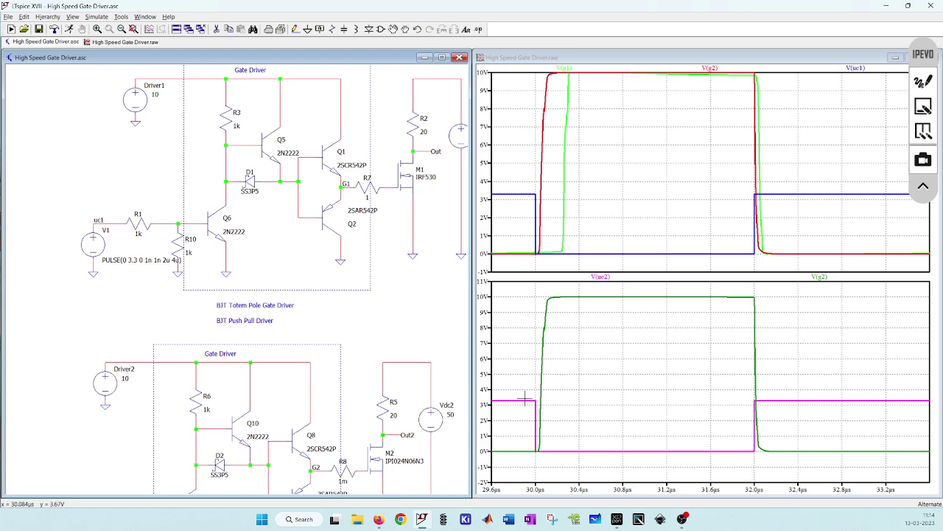
# - Add the G node voltage of the basic totem-pole driver without the diode to the upper plot pane
pyautogui.moveTo(389, 322); pyautogui.dragTo(381, 170)
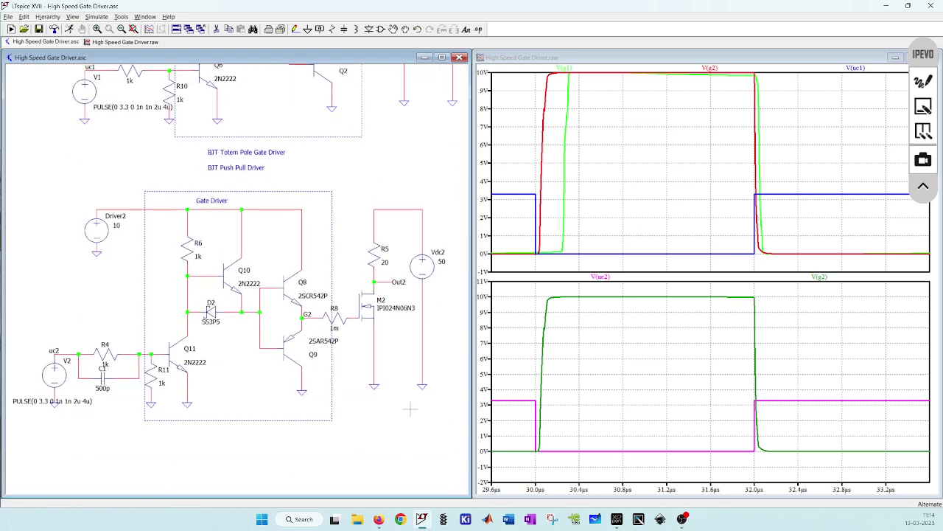
pyautogui.scroll(5, 434, 137)
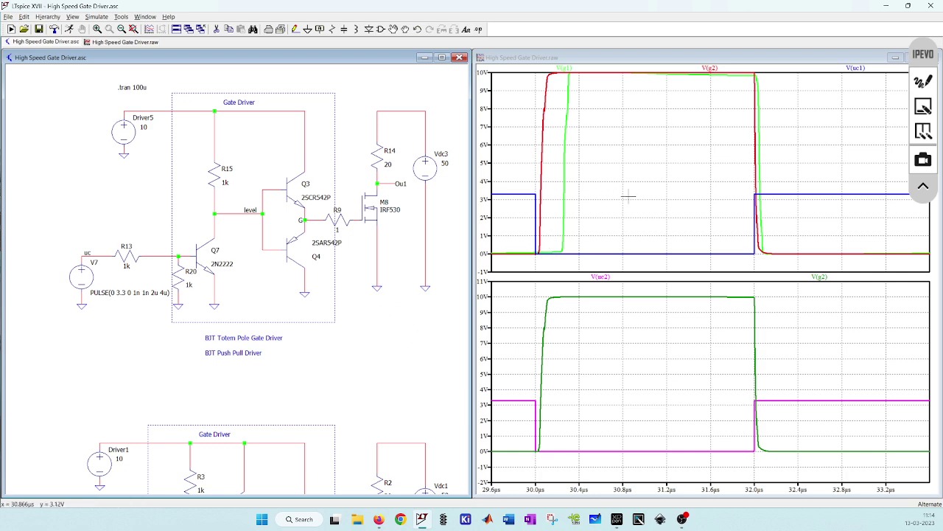
pyautogui.click(309, 219)
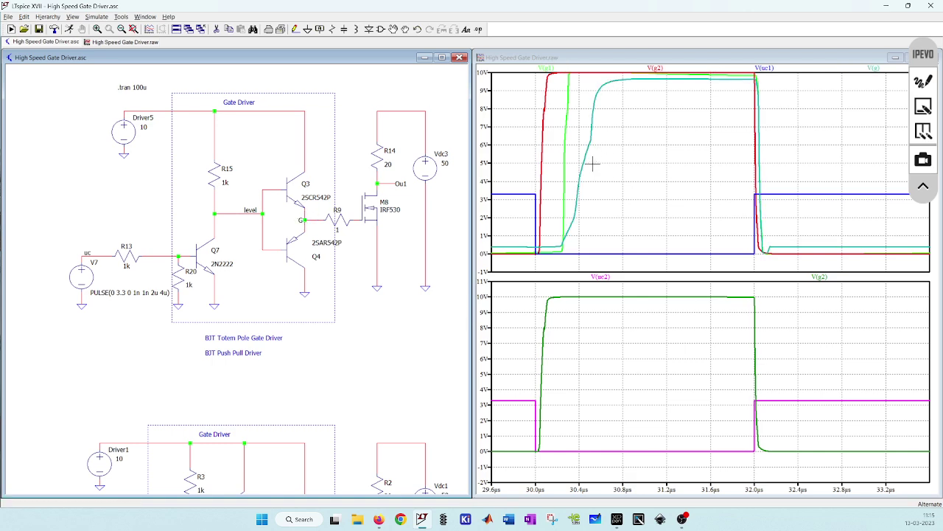
pyautogui.moveTo(383, 401); pyautogui.dragTo(379, 158)
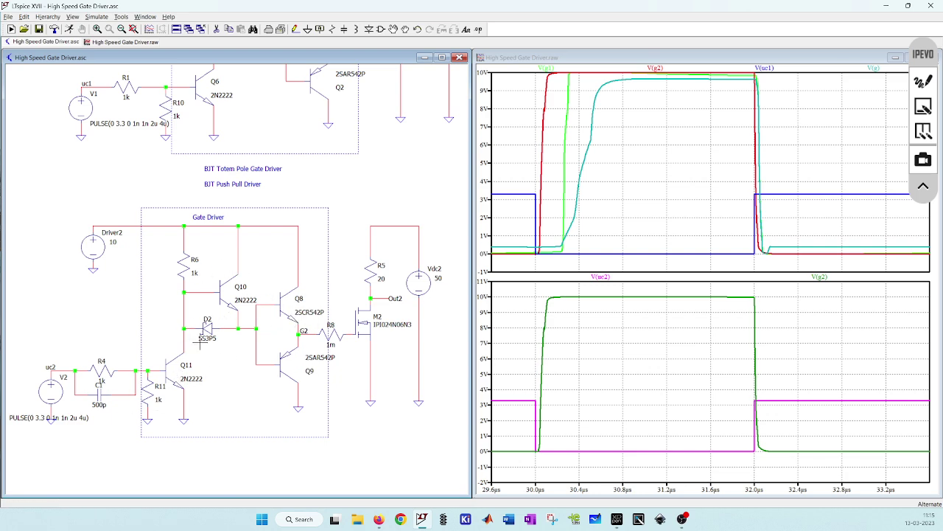
pyautogui.moveTo(254, 450); pyautogui.dragTo(289, 447)
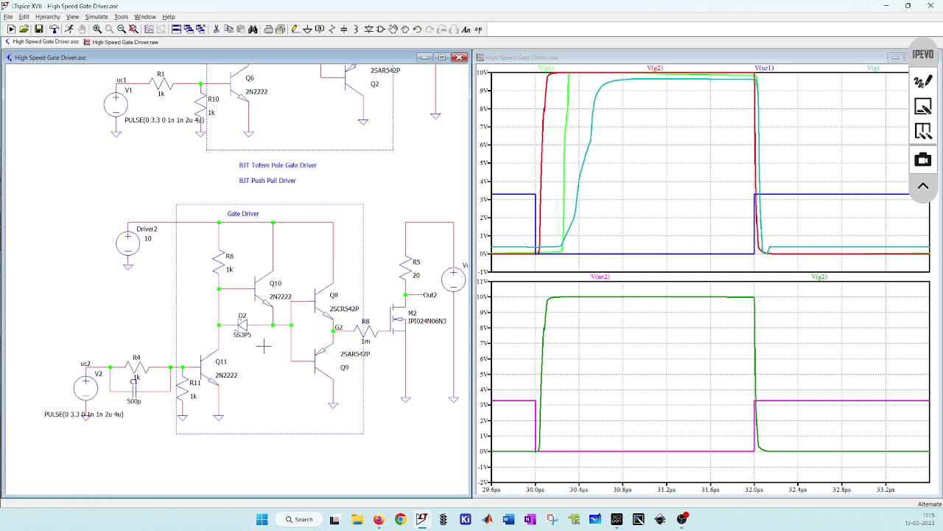
pyautogui.moveTo(286, 351); pyautogui.dragTo(248, 362)
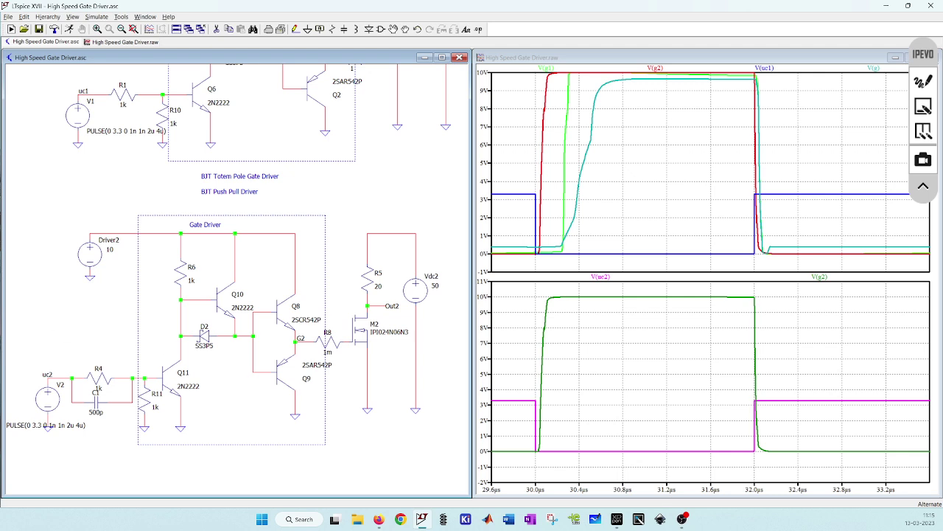